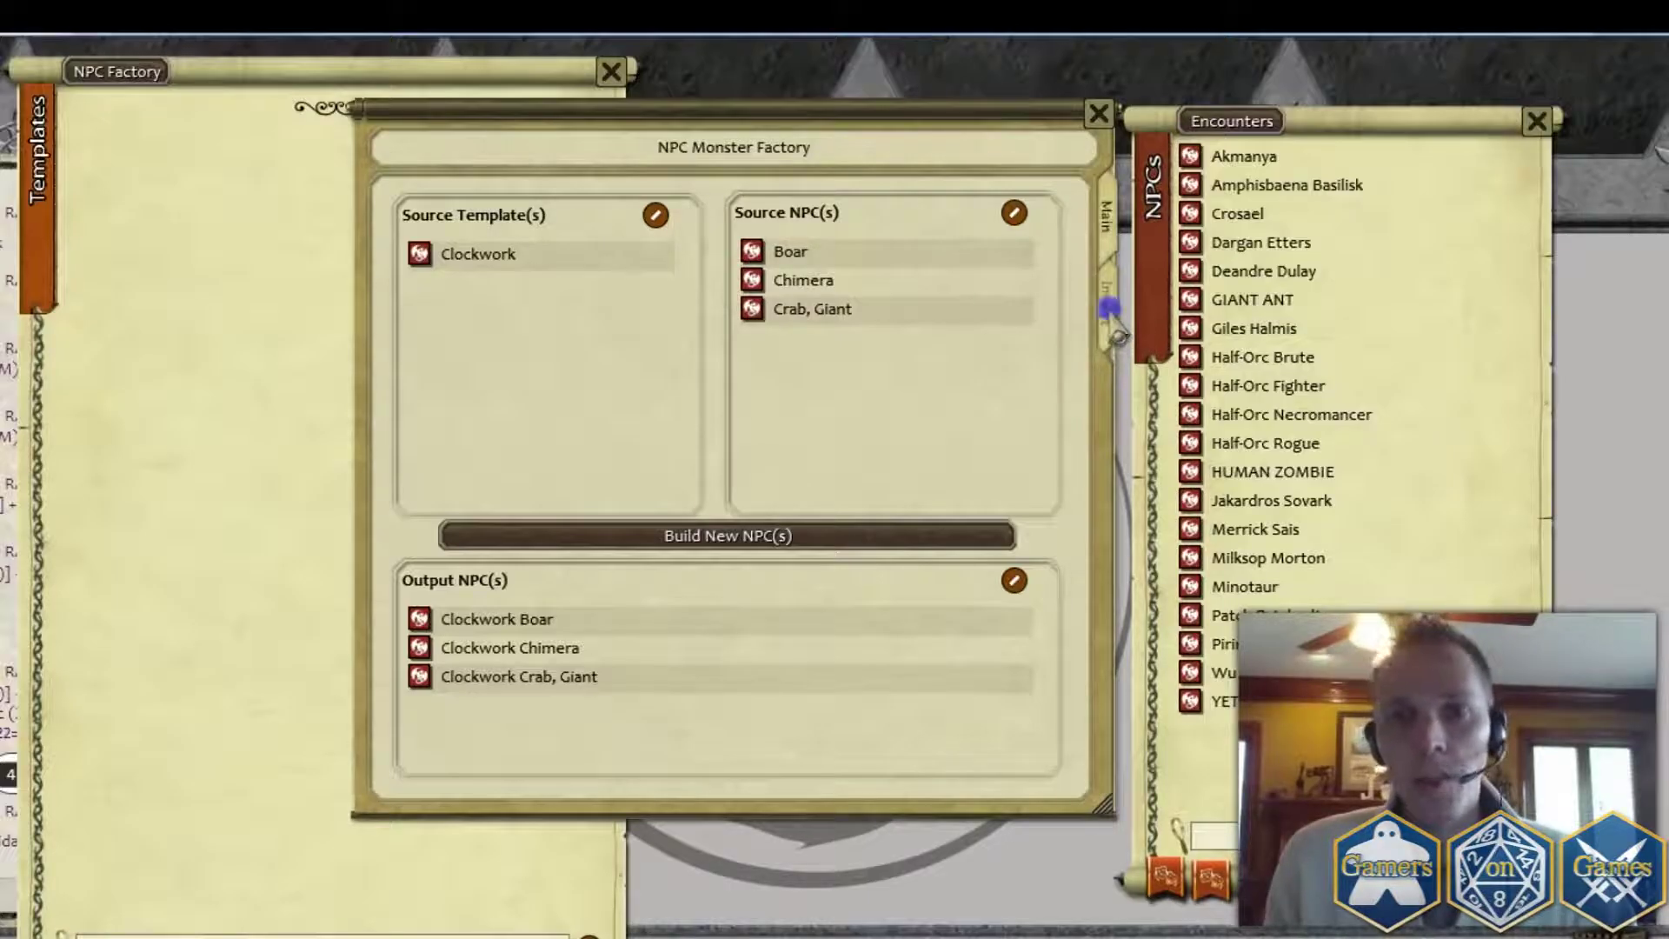
Step: Show the NPC Monster Factory's Import page with its empty 'Click to enter text' statblock box
{"action": "left_click", "coordinate": [1109, 311]}
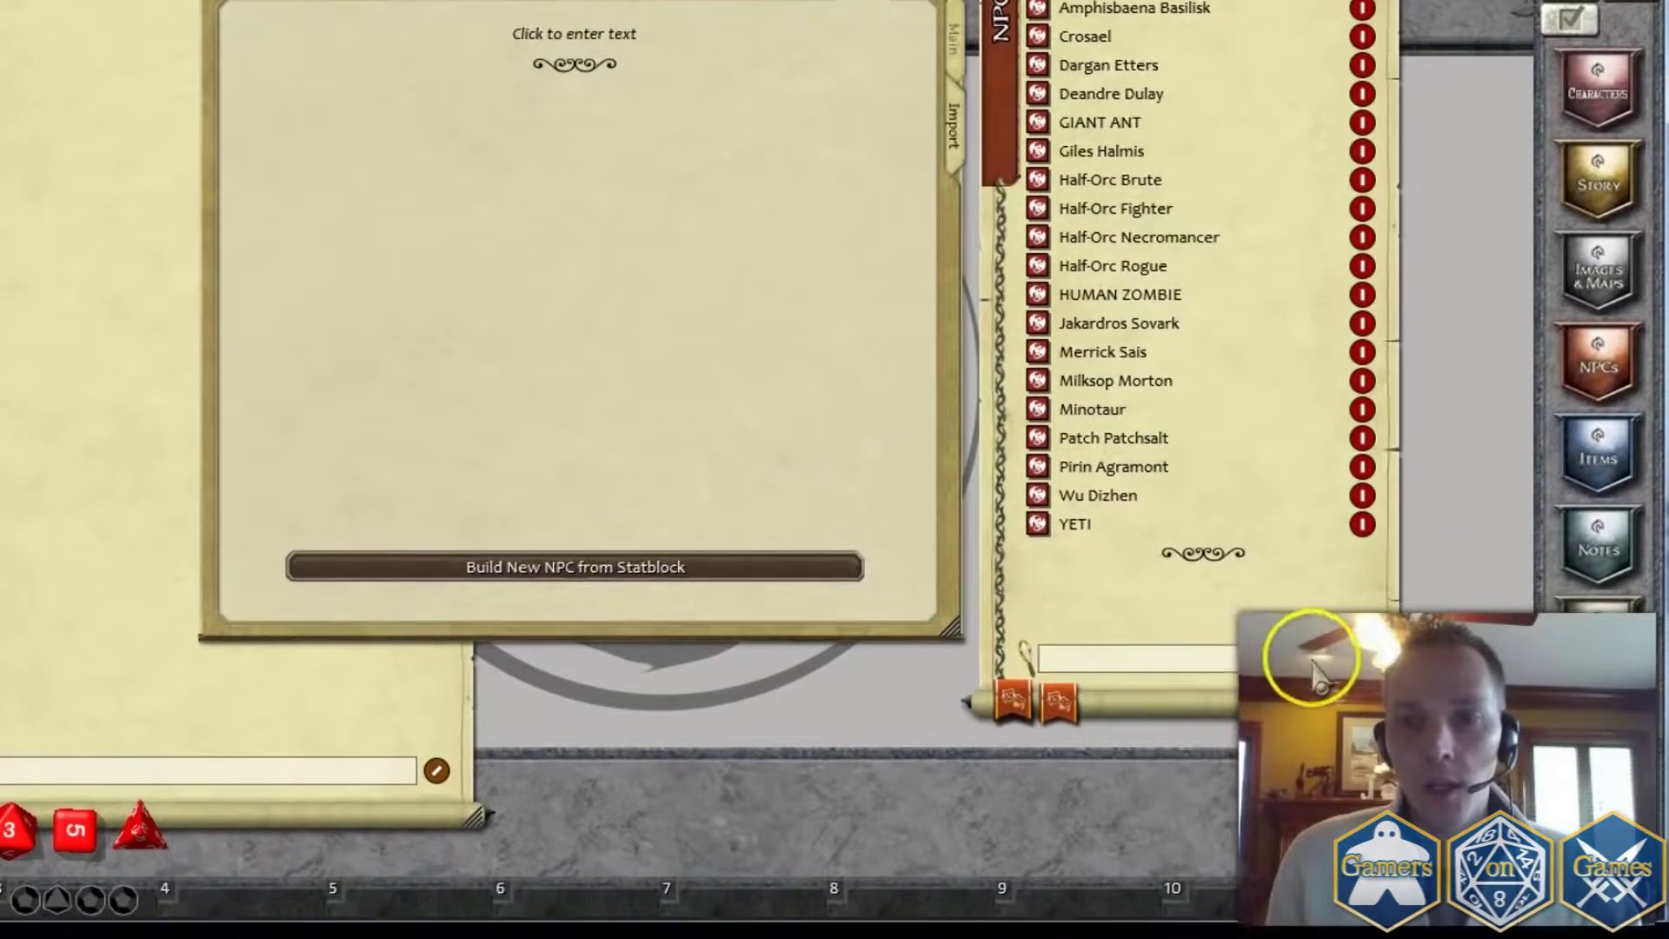
Step: Build a blank New Personality NPC, check its Initiative, Senses and Aura fields, then close it
{"action": "left_click", "coordinate": [1313, 665]}
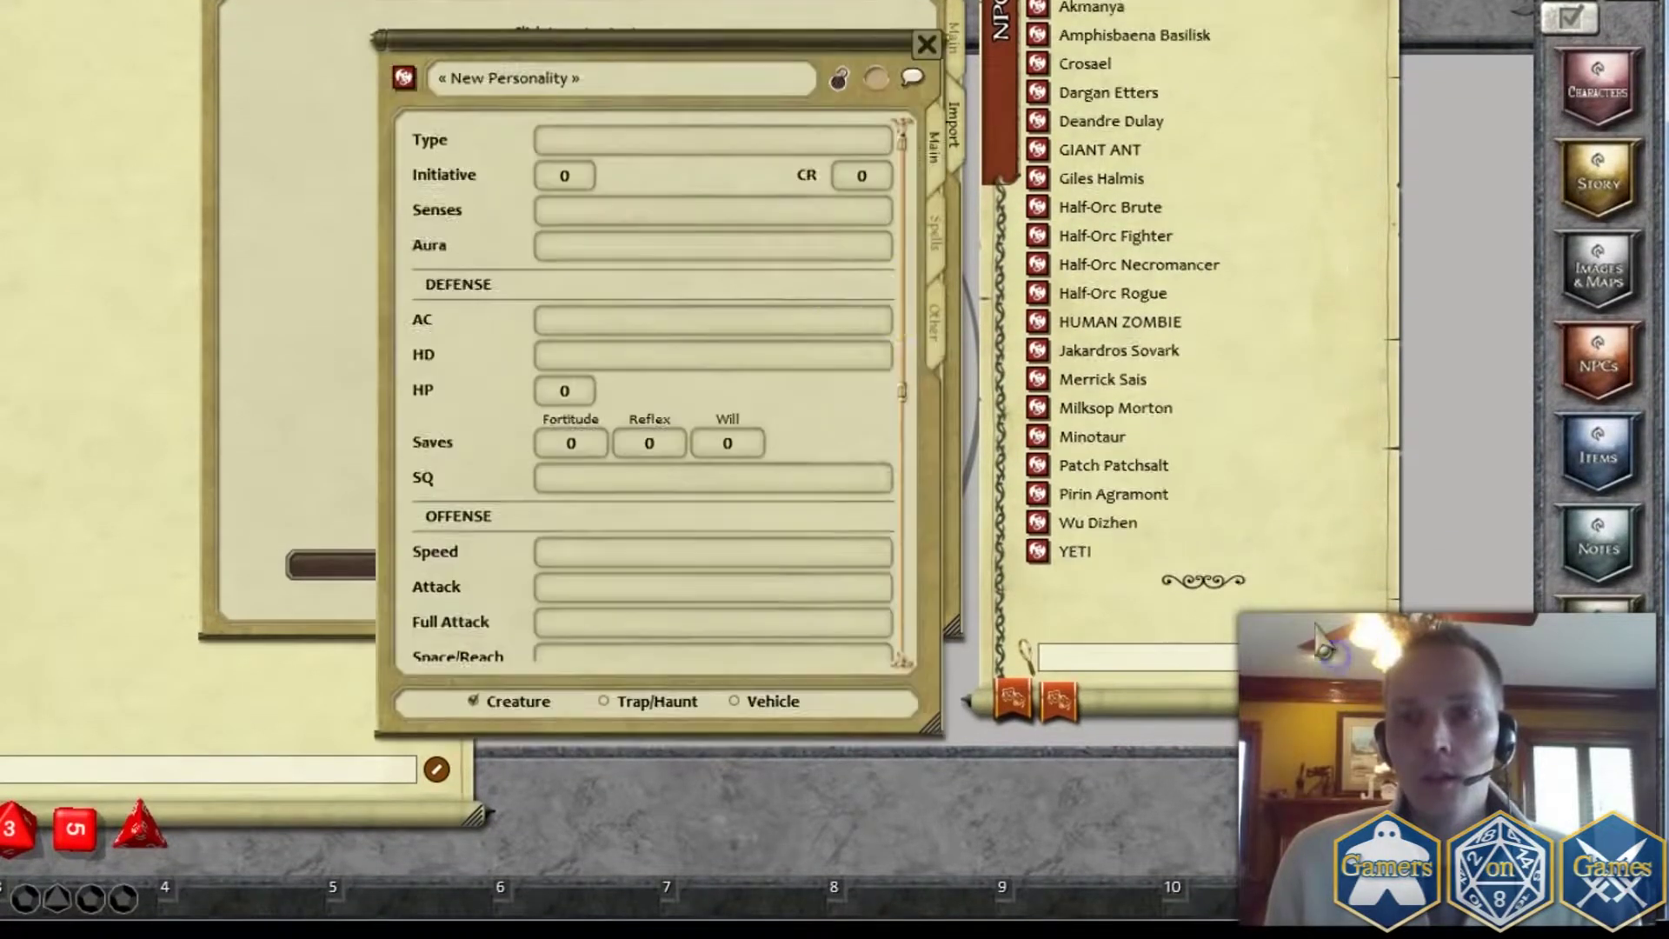
{"action": "left_click", "coordinate": [584, 357]}
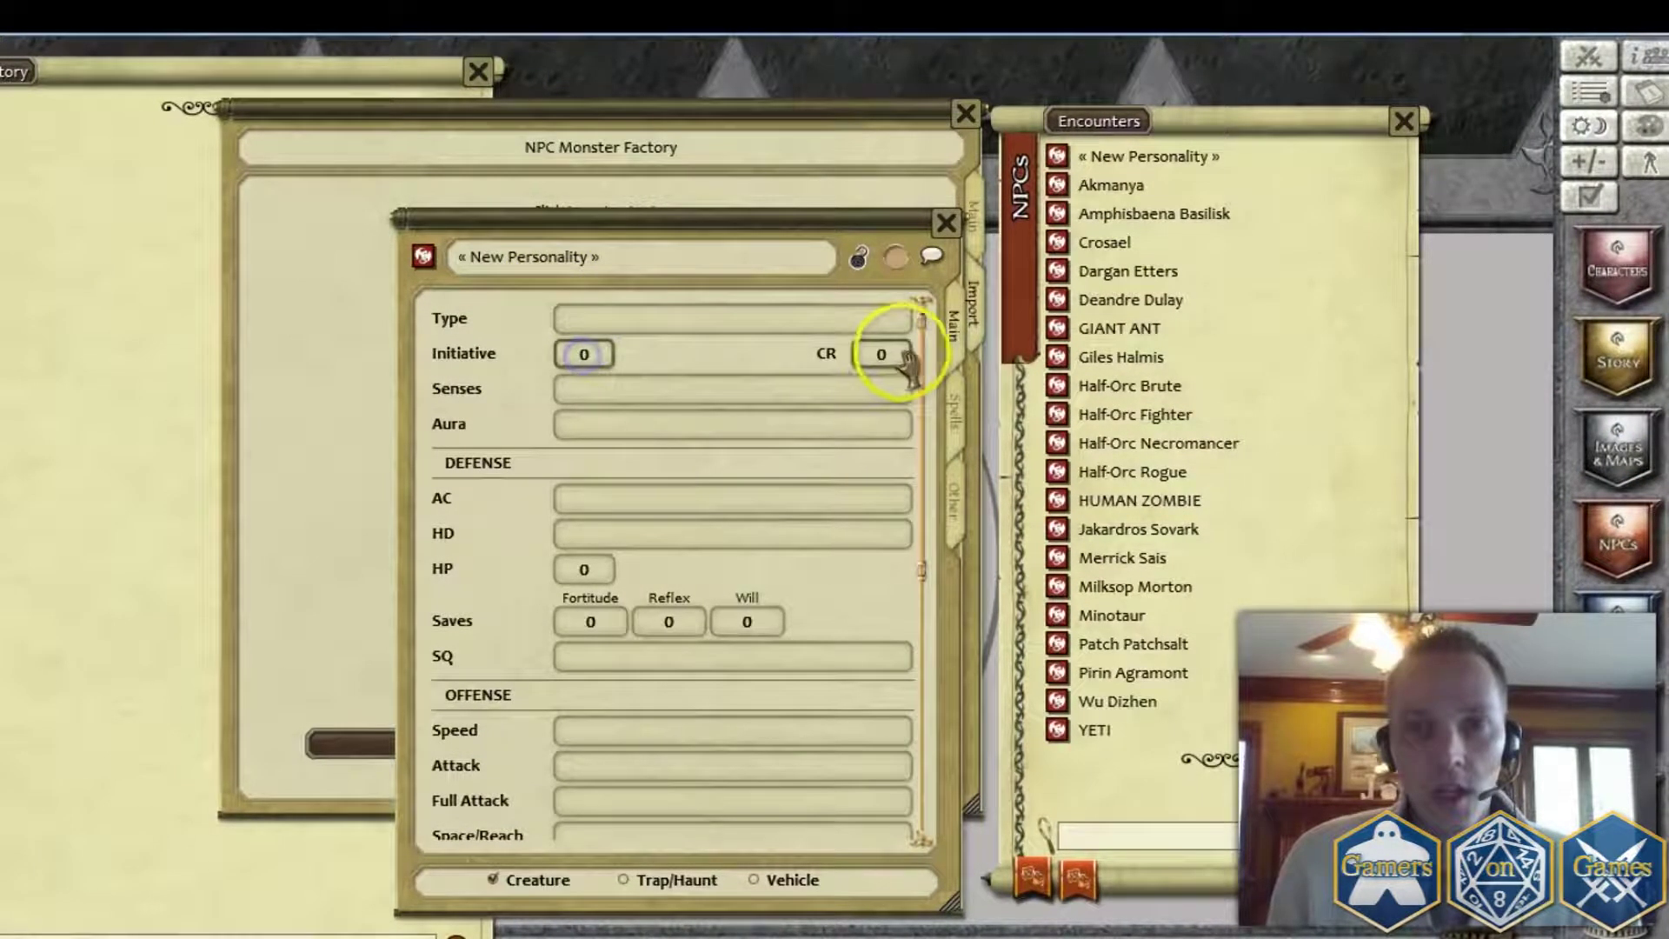
{"action": "left_click", "coordinate": [665, 393]}
{"action": "left_click", "coordinate": [652, 425]}
{"action": "scroll", "coordinate": [652, 426], "scroll_direction": "down", "scroll_amount": 5}
{"action": "scroll", "coordinate": [728, 696], "scroll_direction": "up", "scroll_amount": 2}
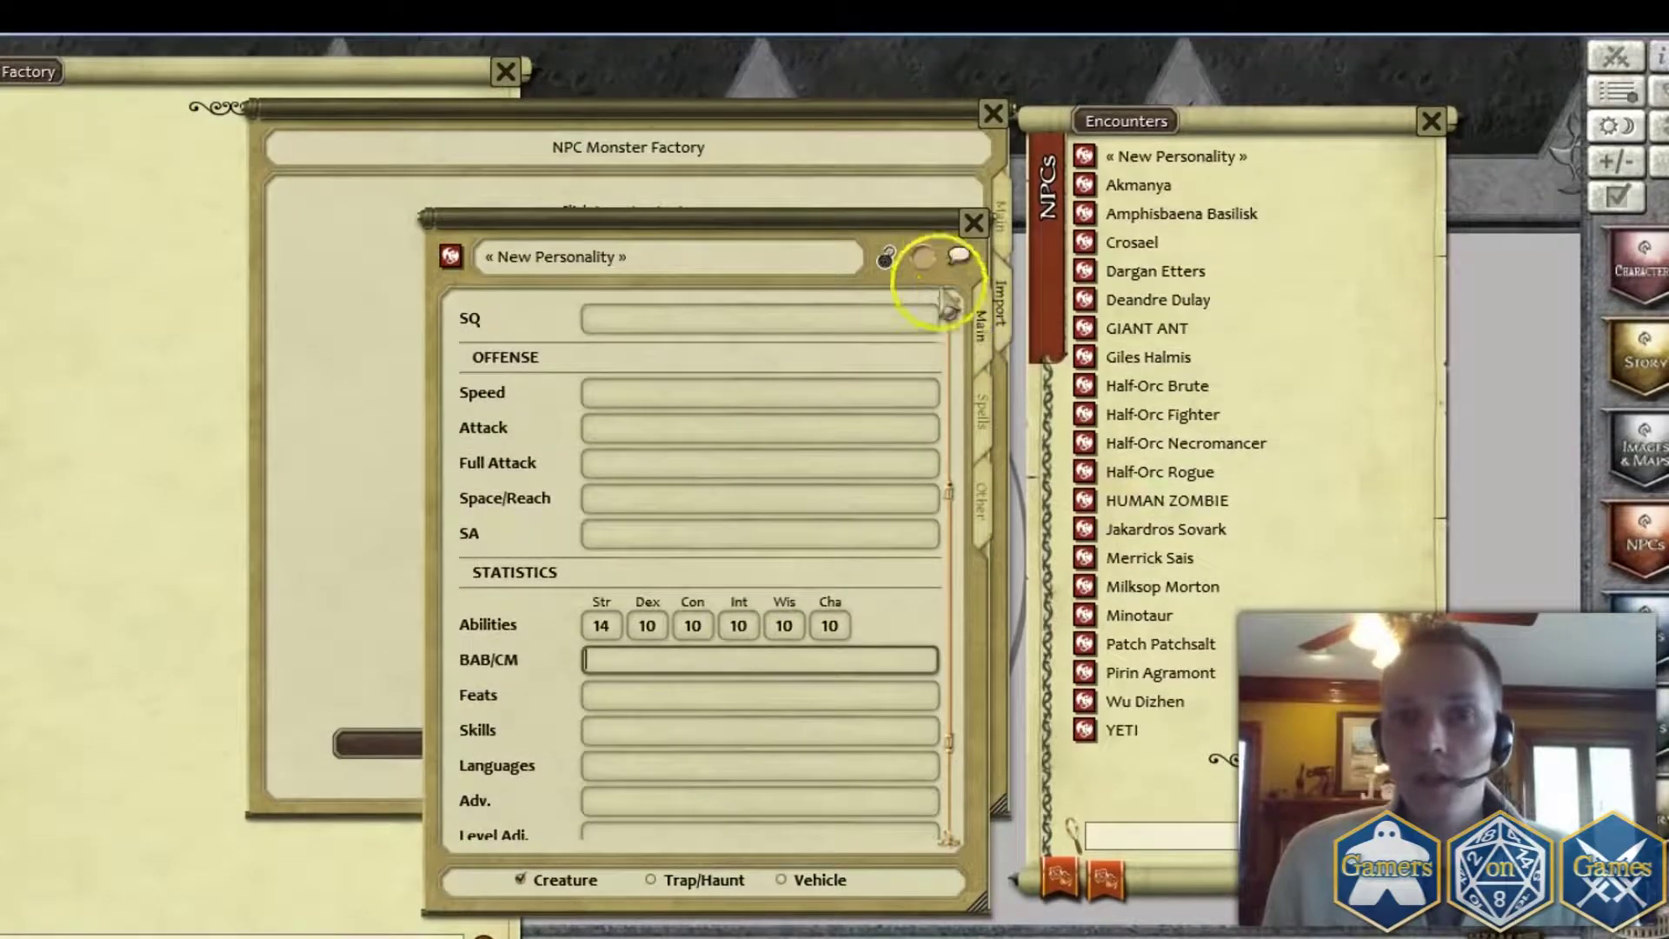
{"action": "left_click", "coordinate": [946, 223]}
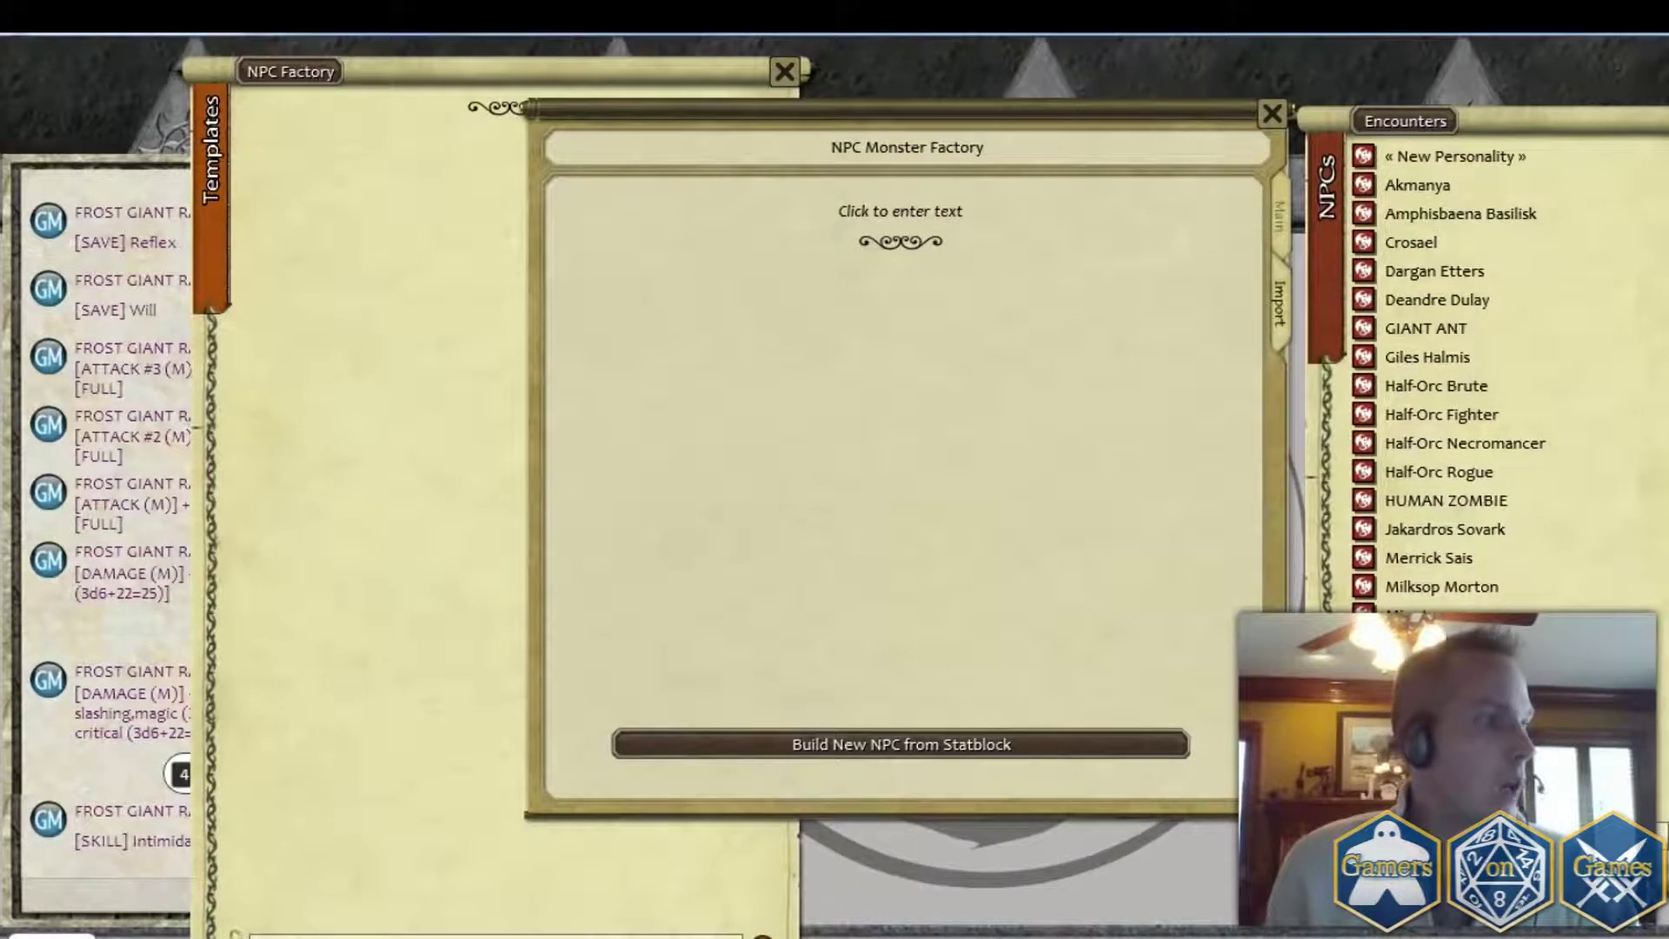
{"action": "key", "text": "alt+Tab"}
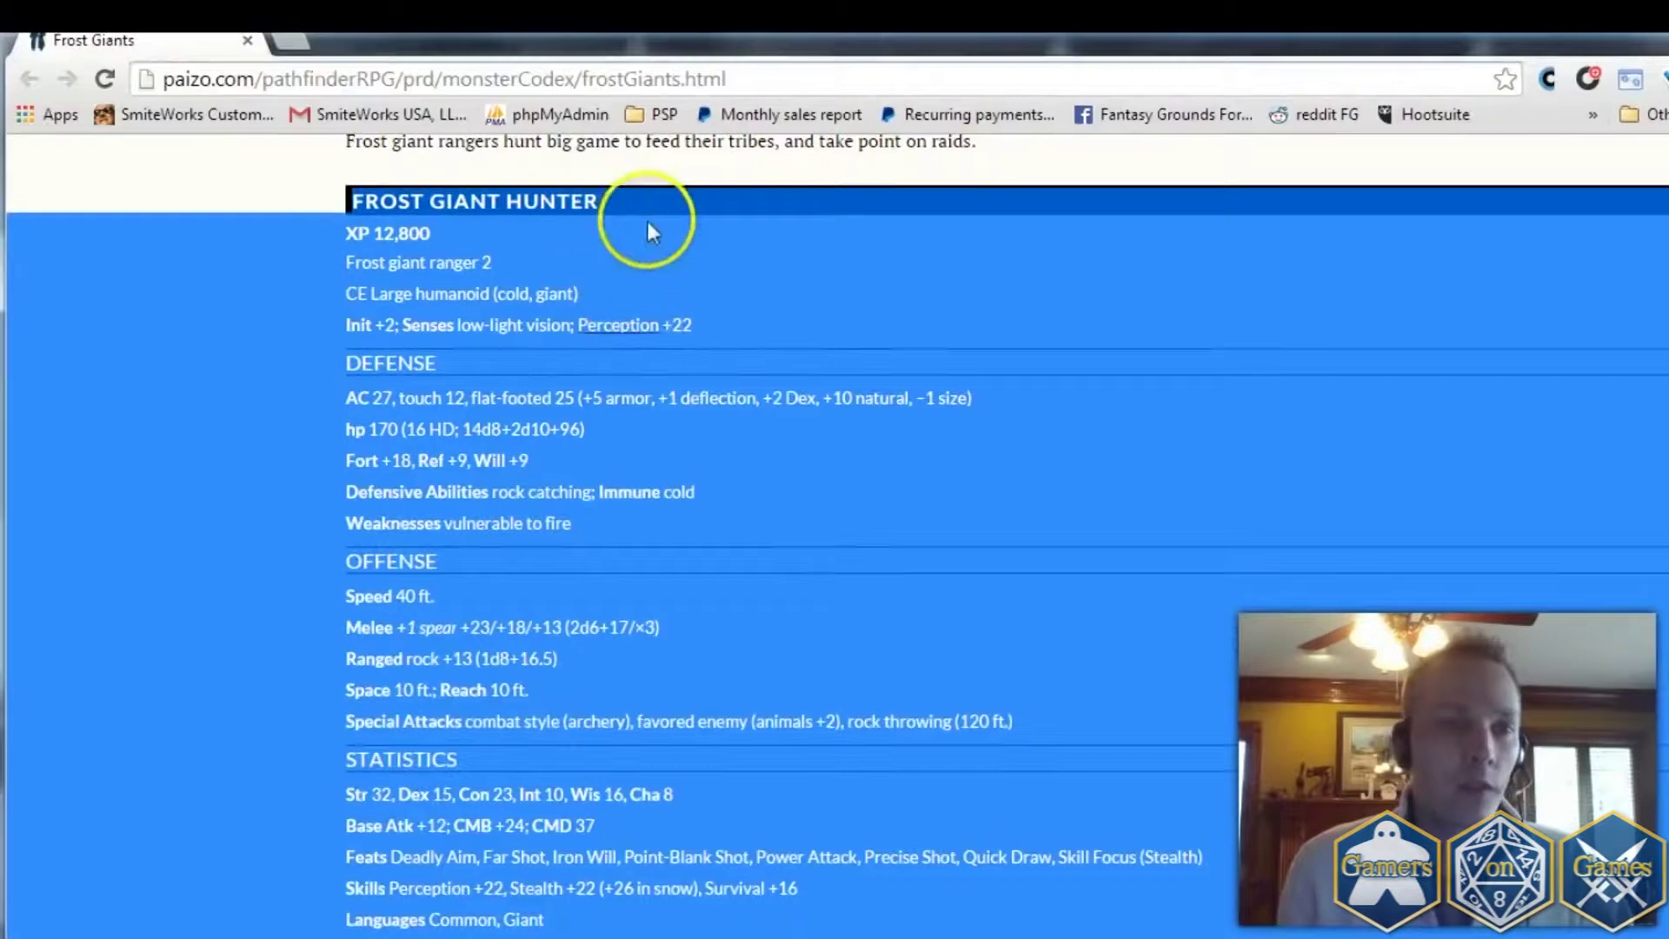
Step: Select and copy the whole Frost Giant Hunter stat block from the Paizo page, then minimize Chrome
{"action": "left_click", "coordinate": [761, 513]}
{"action": "scroll", "coordinate": [765, 565], "scroll_direction": "up", "scroll_amount": 15}
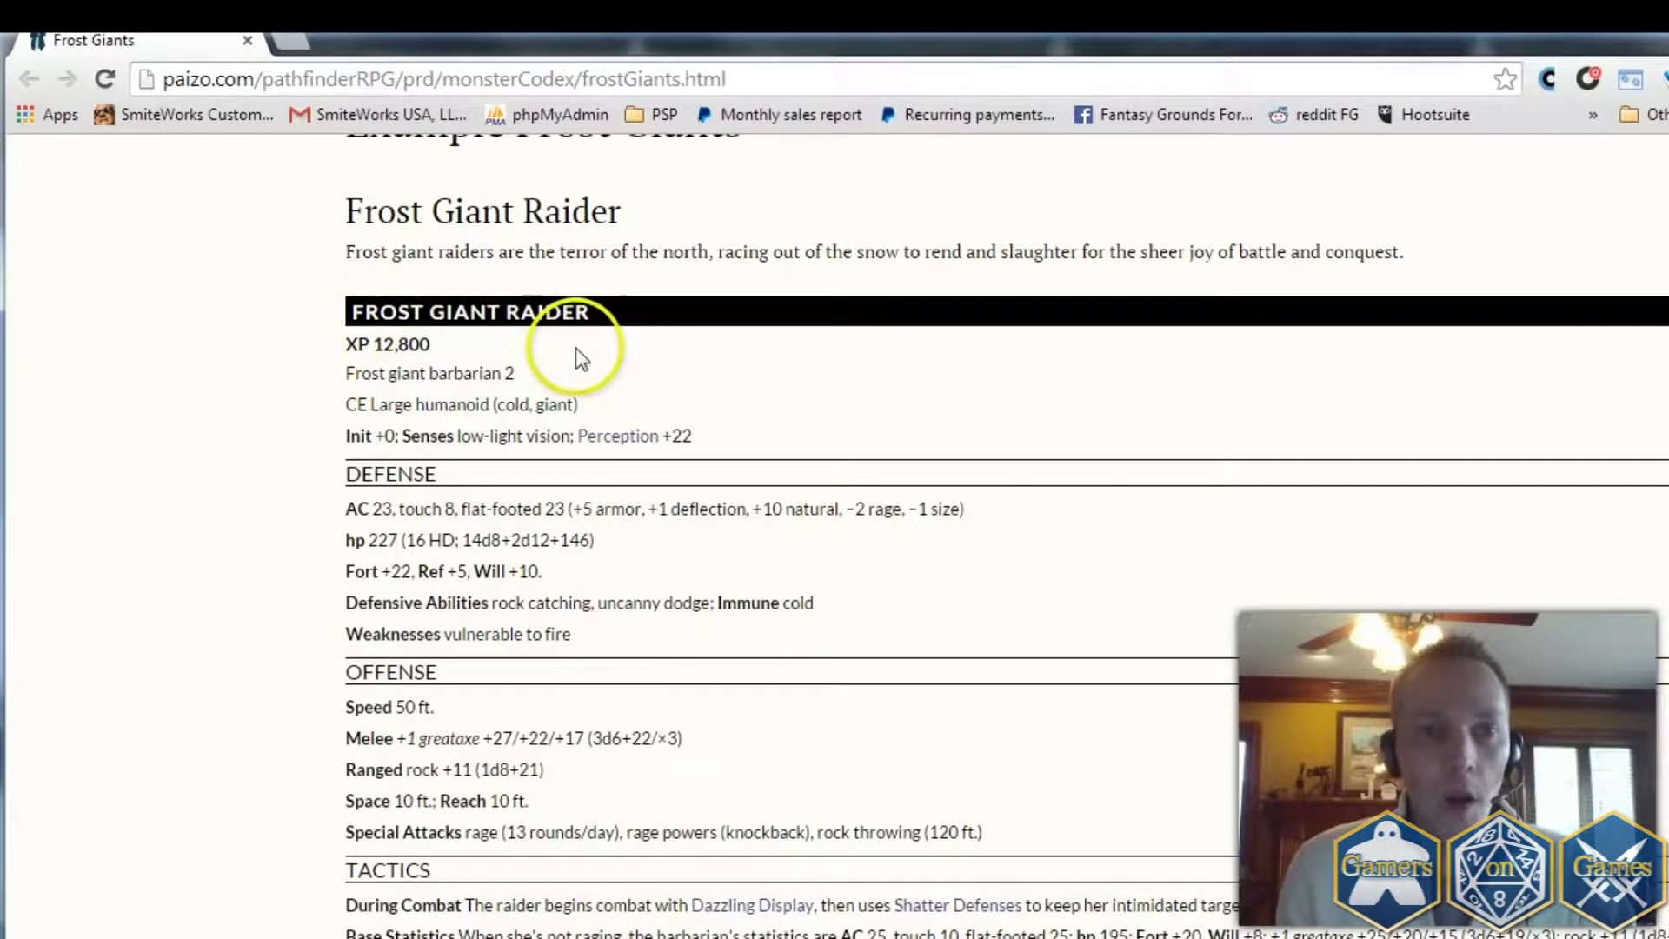
{"action": "scroll", "coordinate": [434, 365], "scroll_direction": "down", "scroll_amount": 15}
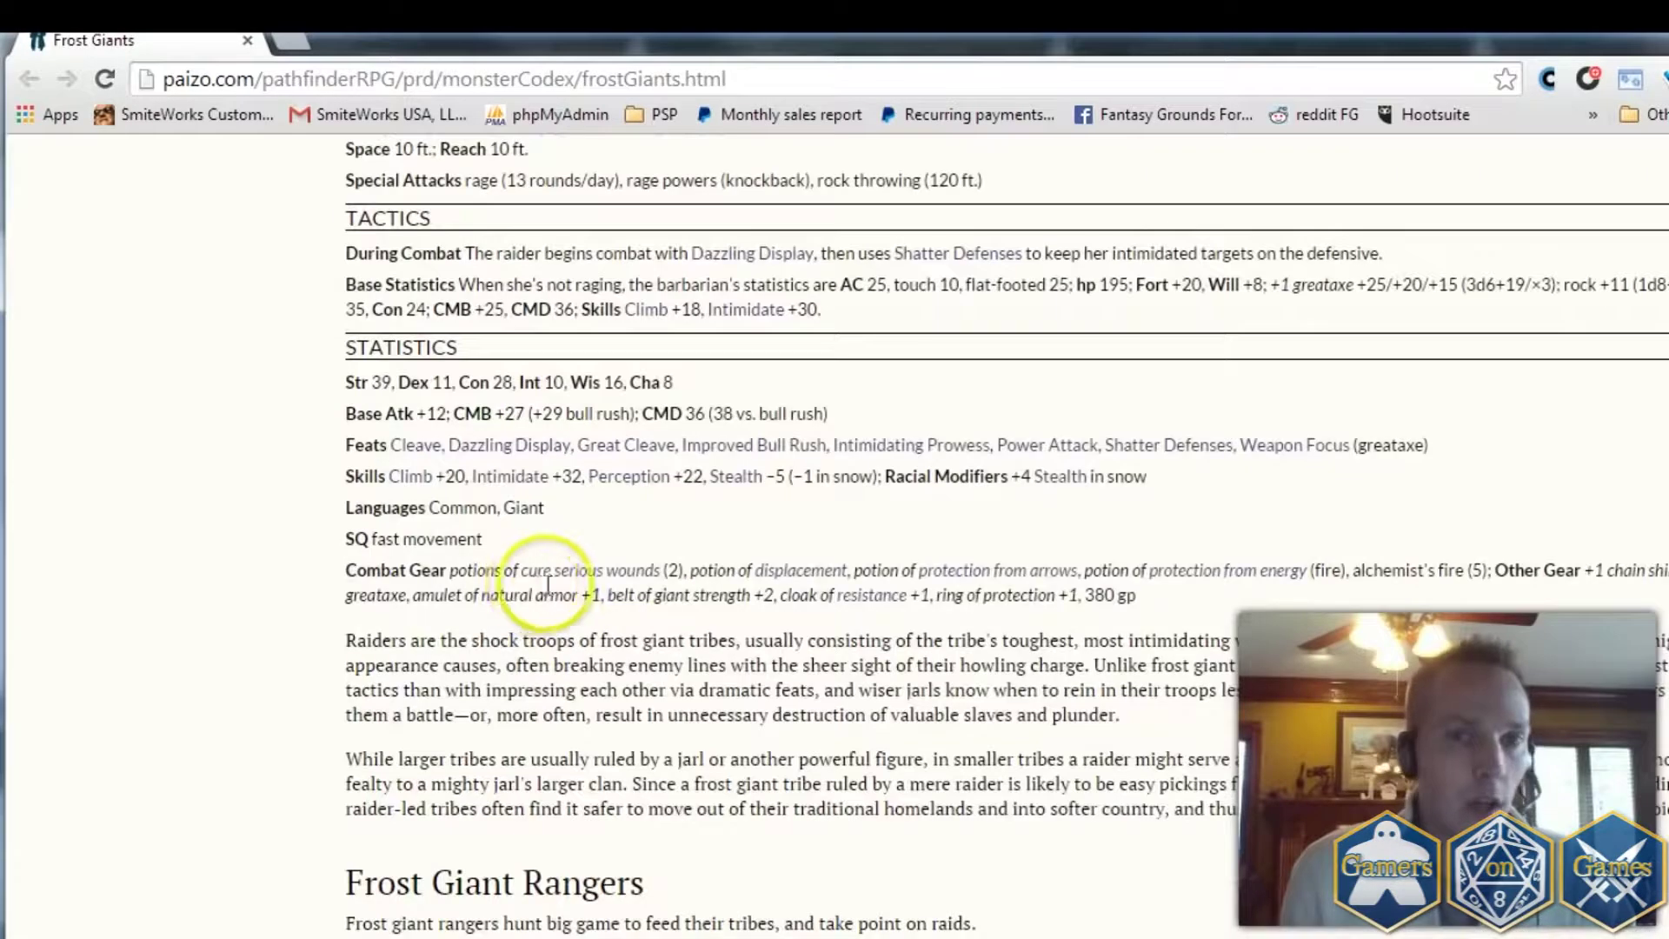
{"action": "triple_click", "coordinate": [558, 578]}
{"action": "scroll", "coordinate": [560, 578], "scroll_direction": "down", "scroll_amount": 3}
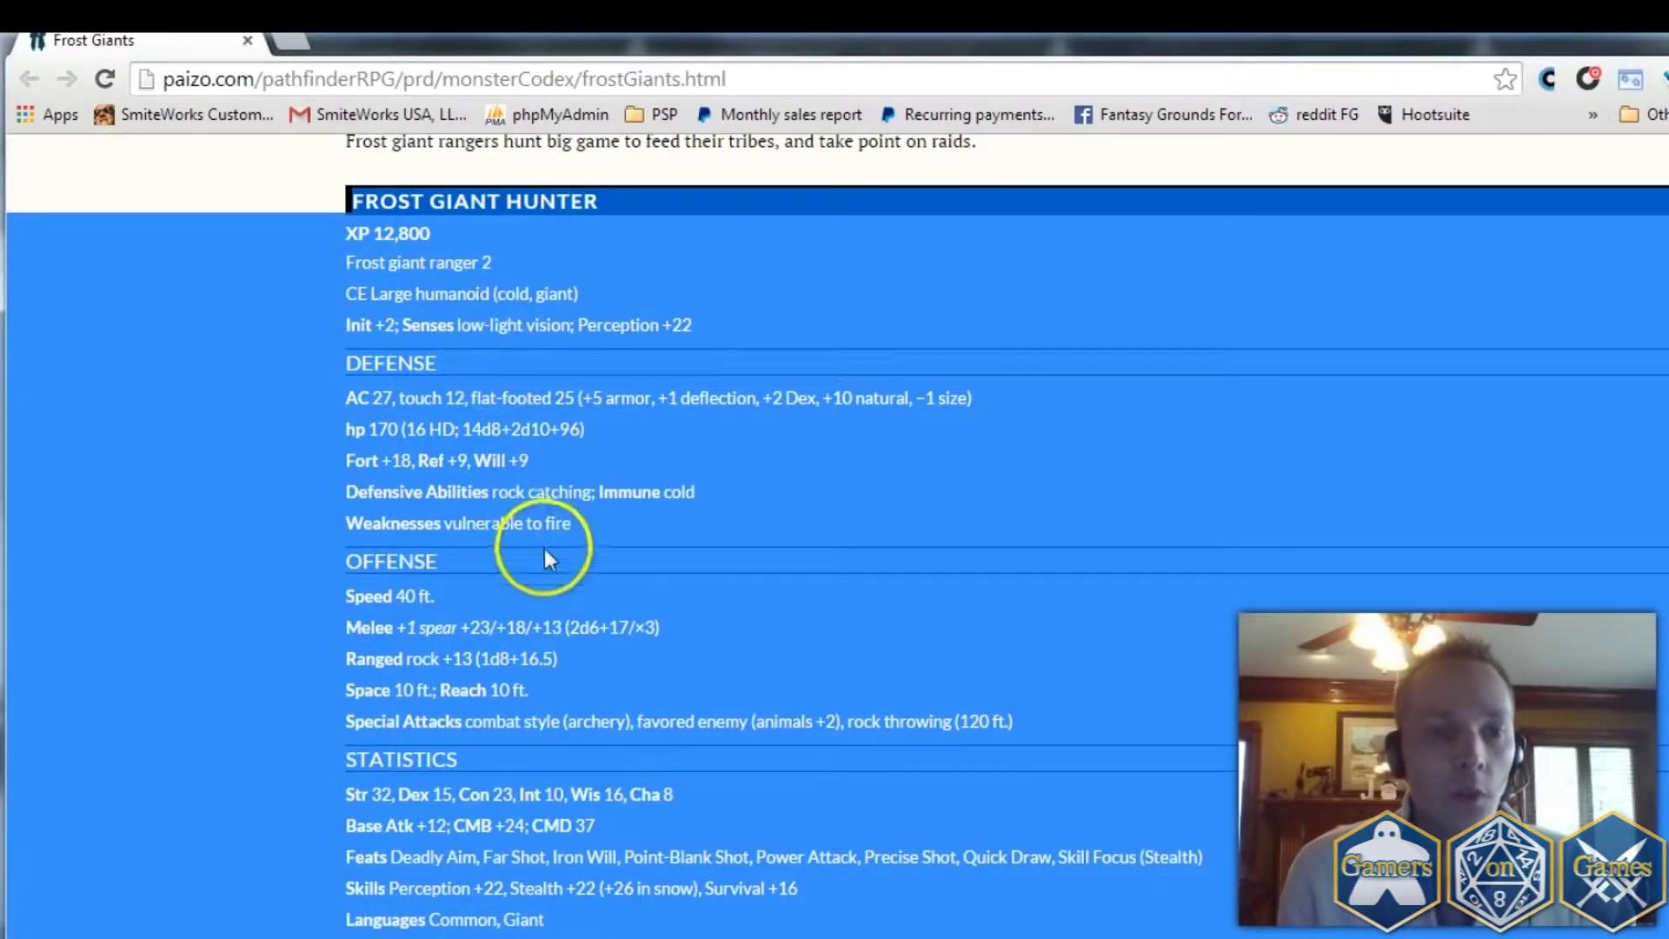
{"action": "left_click_drag", "start_coordinate": [325, 202], "coordinate": [1496, 938]}
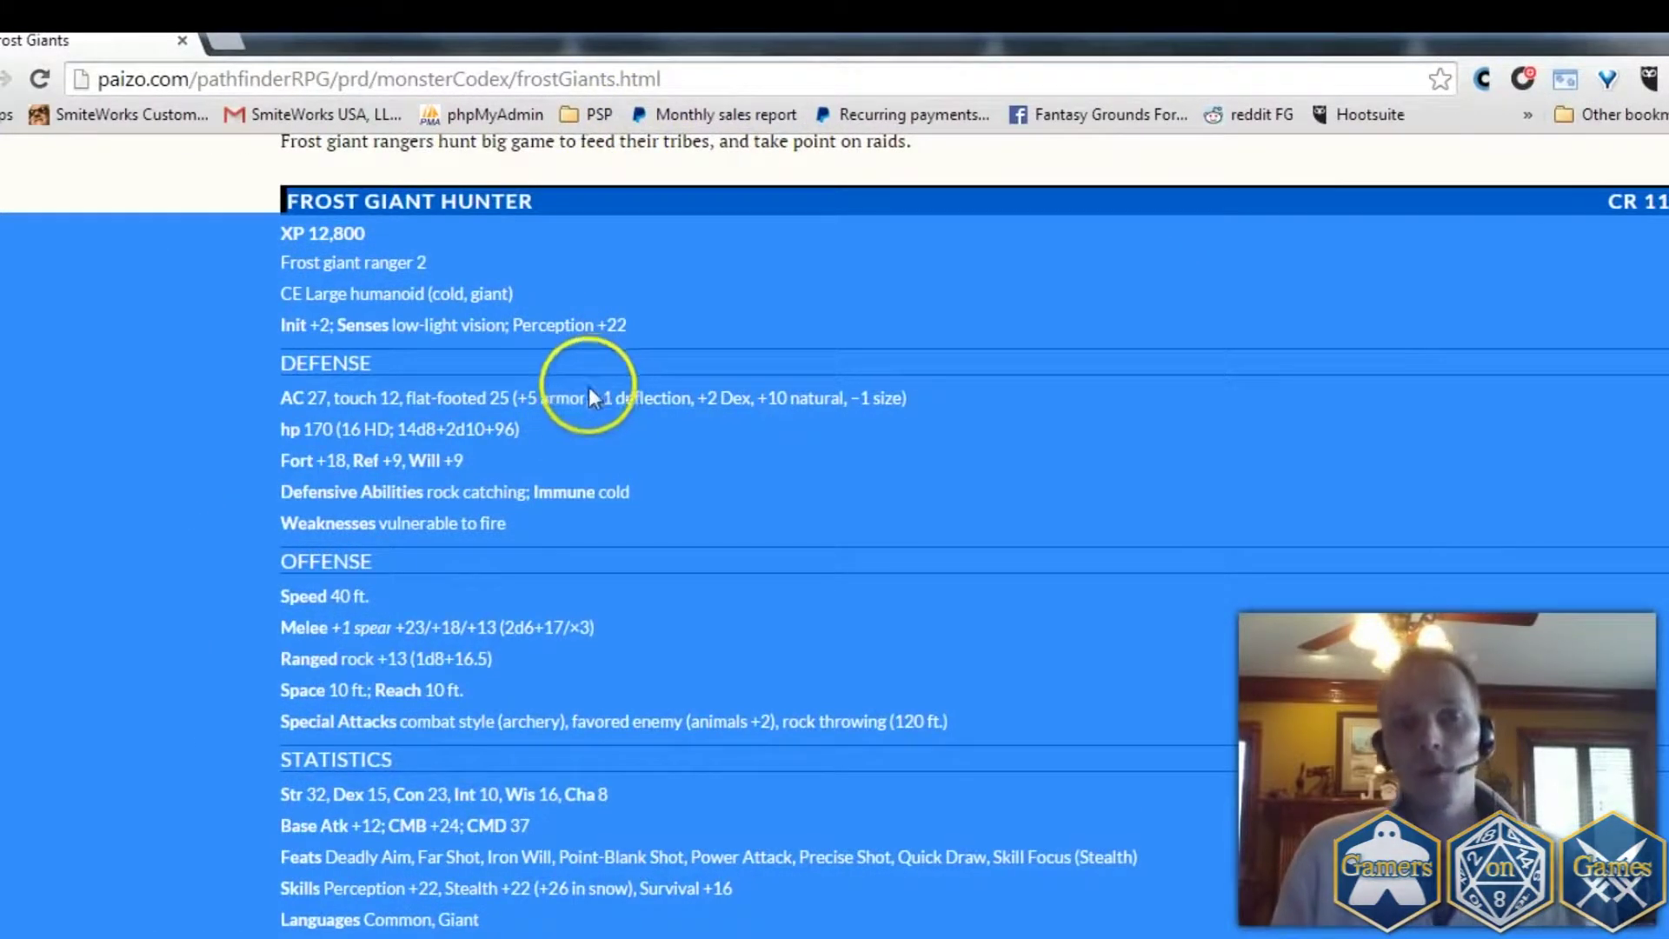
{"action": "right_click", "coordinate": [697, 456]}
{"action": "left_click", "coordinate": [727, 472]}
{"action": "left_click", "coordinate": [1397, 45]}
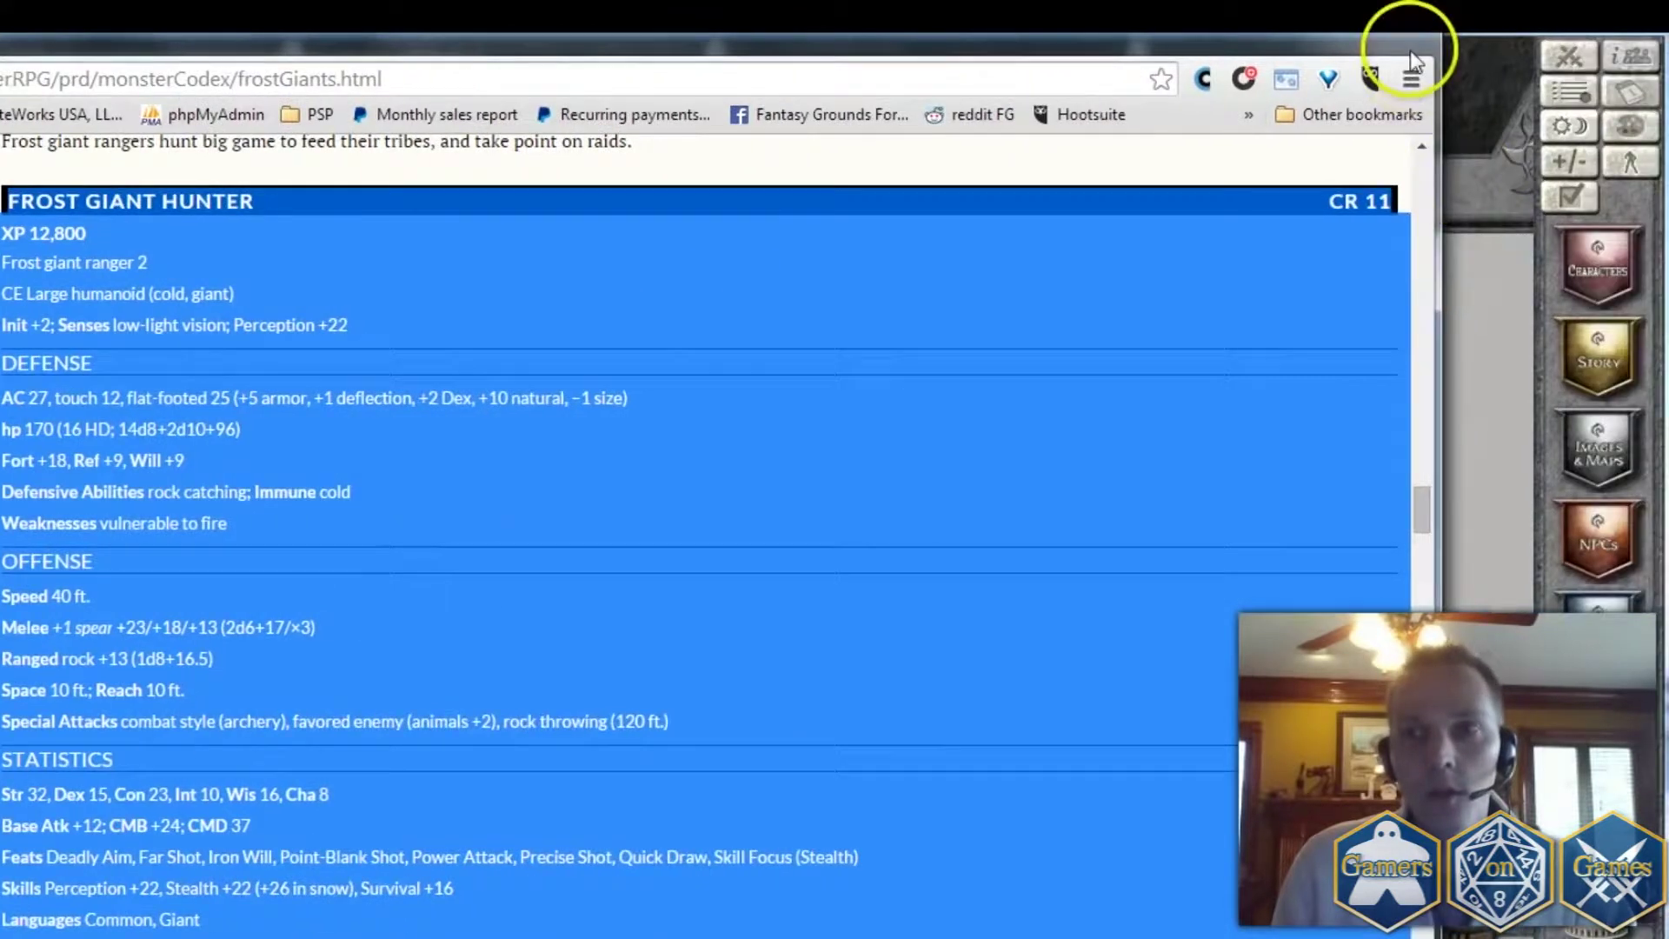
Step: Paste the Frost Giant Hunter statblock into the import box and build the FROST GIANT HUNTER NPC
{"action": "left_click", "coordinate": [608, 209]}
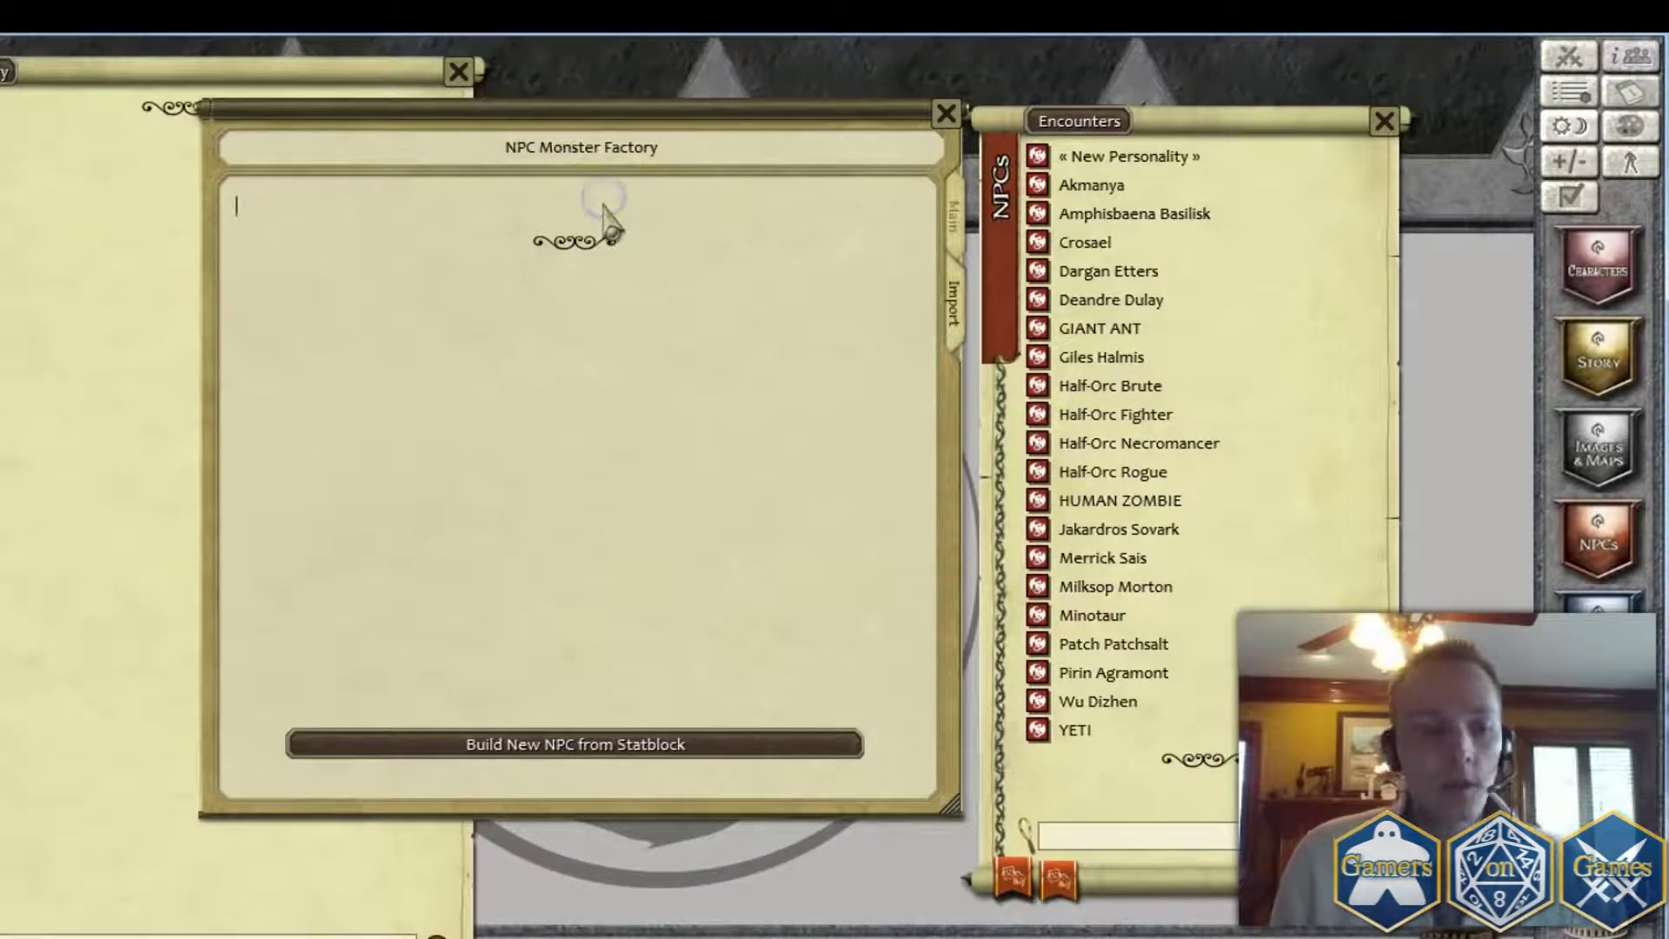
{"action": "key", "text": "ctrl+v"}
{"action": "scroll", "coordinate": [634, 365], "scroll_direction": "up", "scroll_amount": 10}
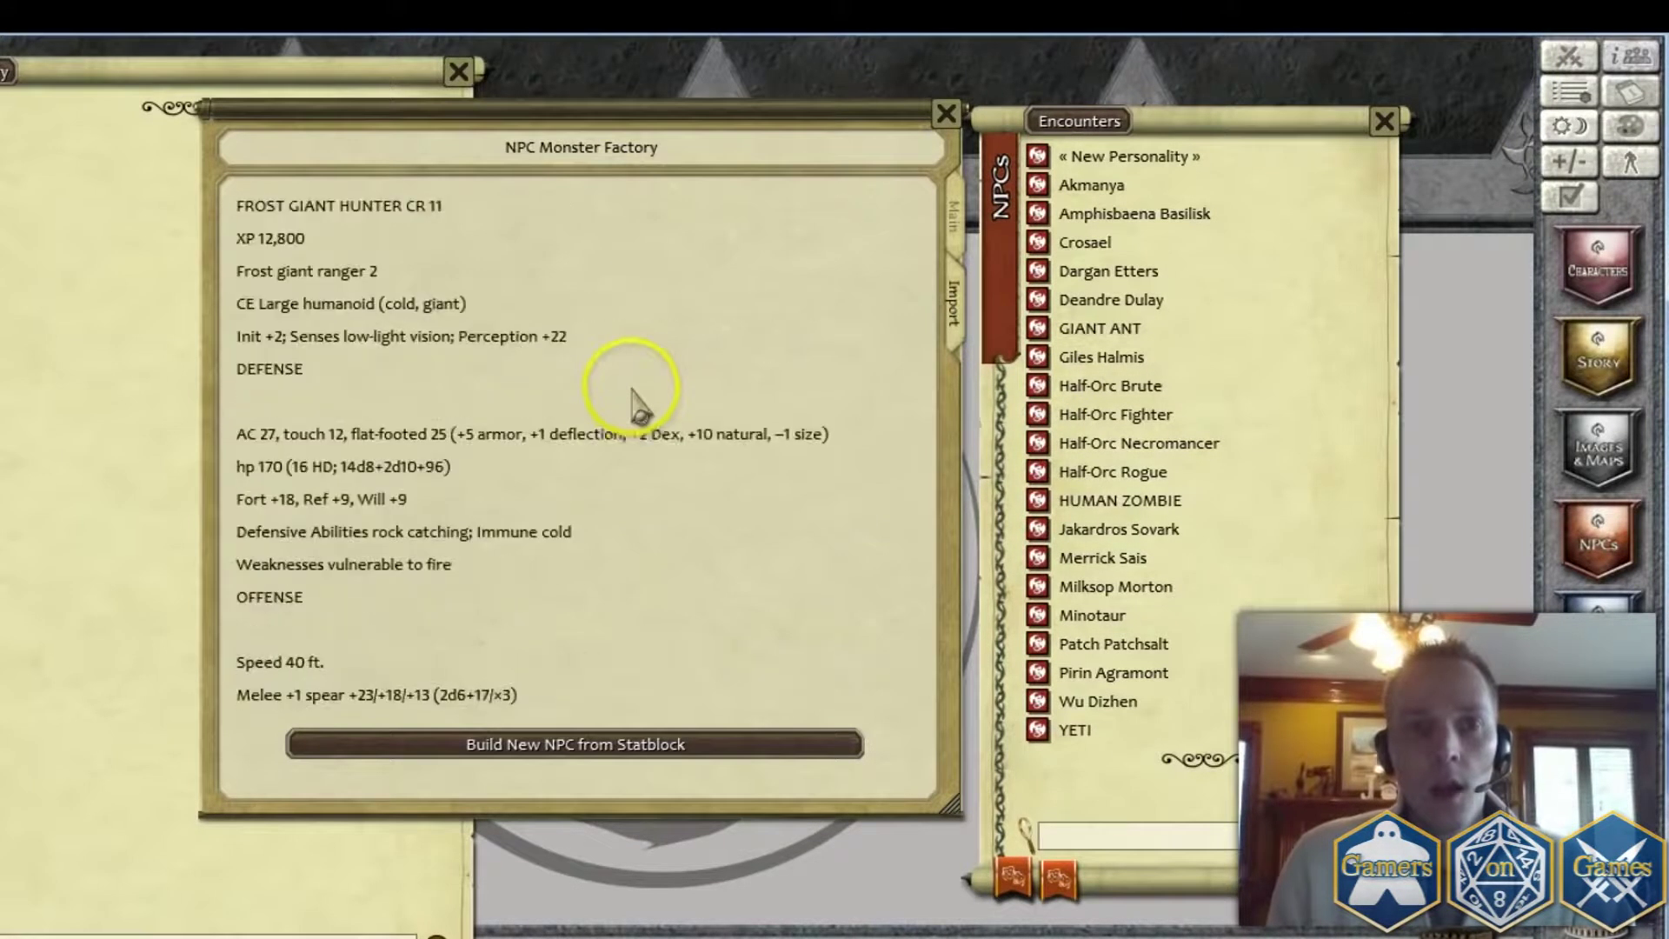
{"action": "left_click_drag", "start_coordinate": [700, 233], "coordinate": [596, 96]}
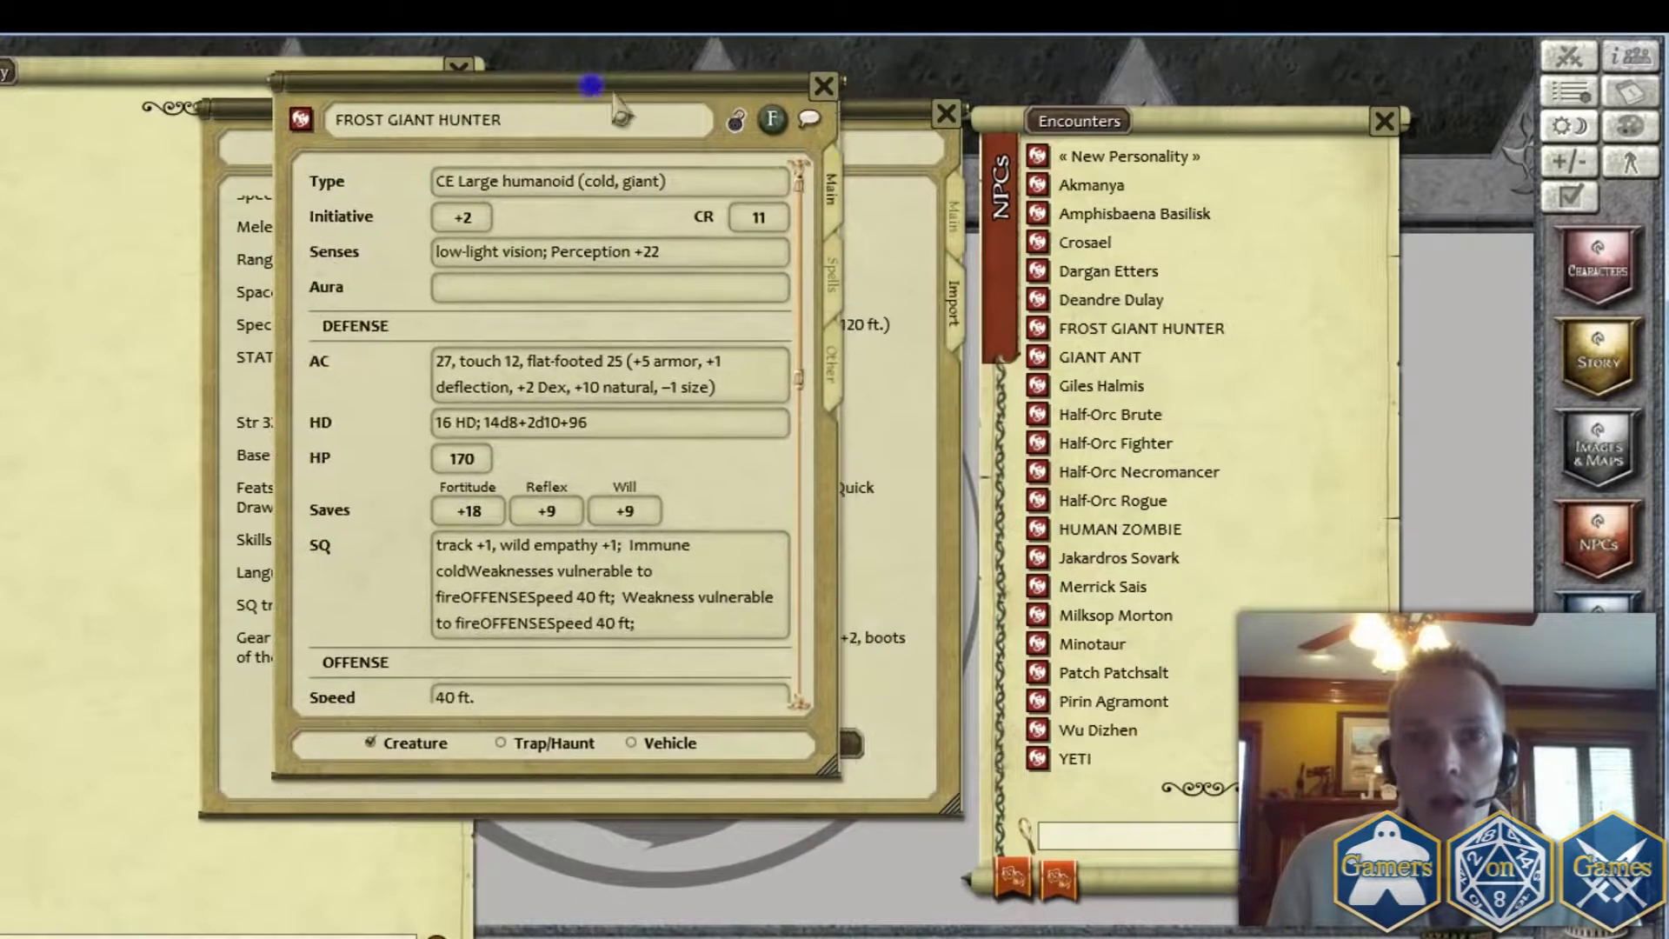
{"action": "left_click", "coordinate": [780, 131]}
Step: Review the imported type, Senses, AC 27, 16 HD and 170 HP entries
{"action": "left_click", "coordinate": [493, 180]}
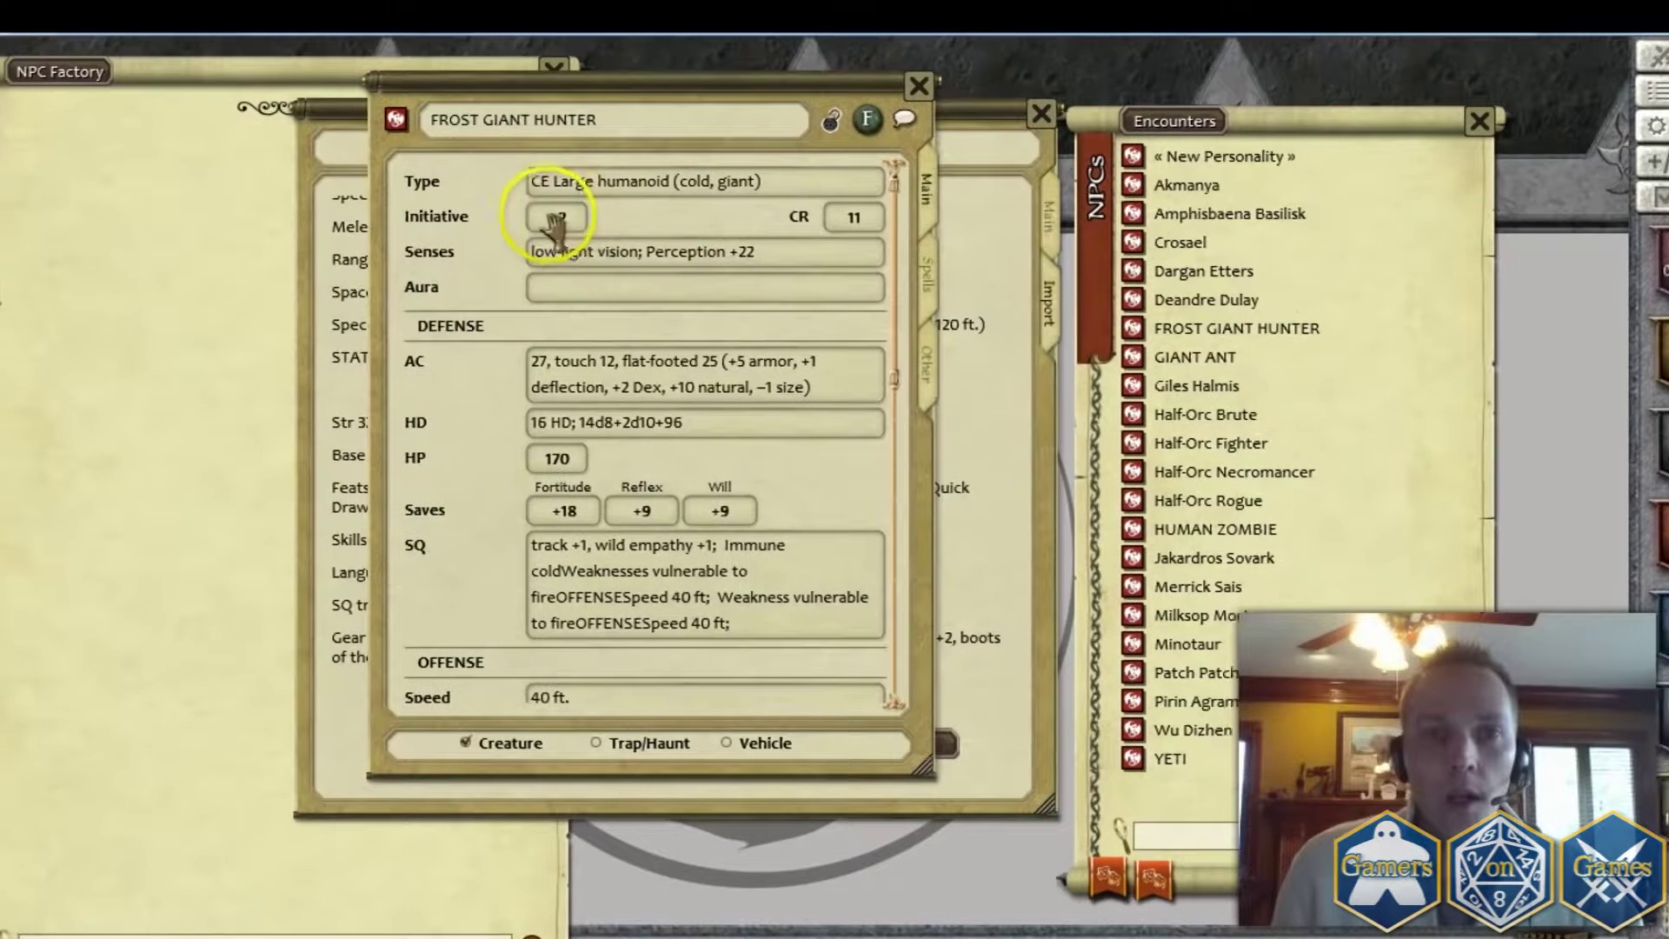
{"action": "left_click", "coordinate": [874, 228]}
{"action": "left_click", "coordinate": [576, 252]}
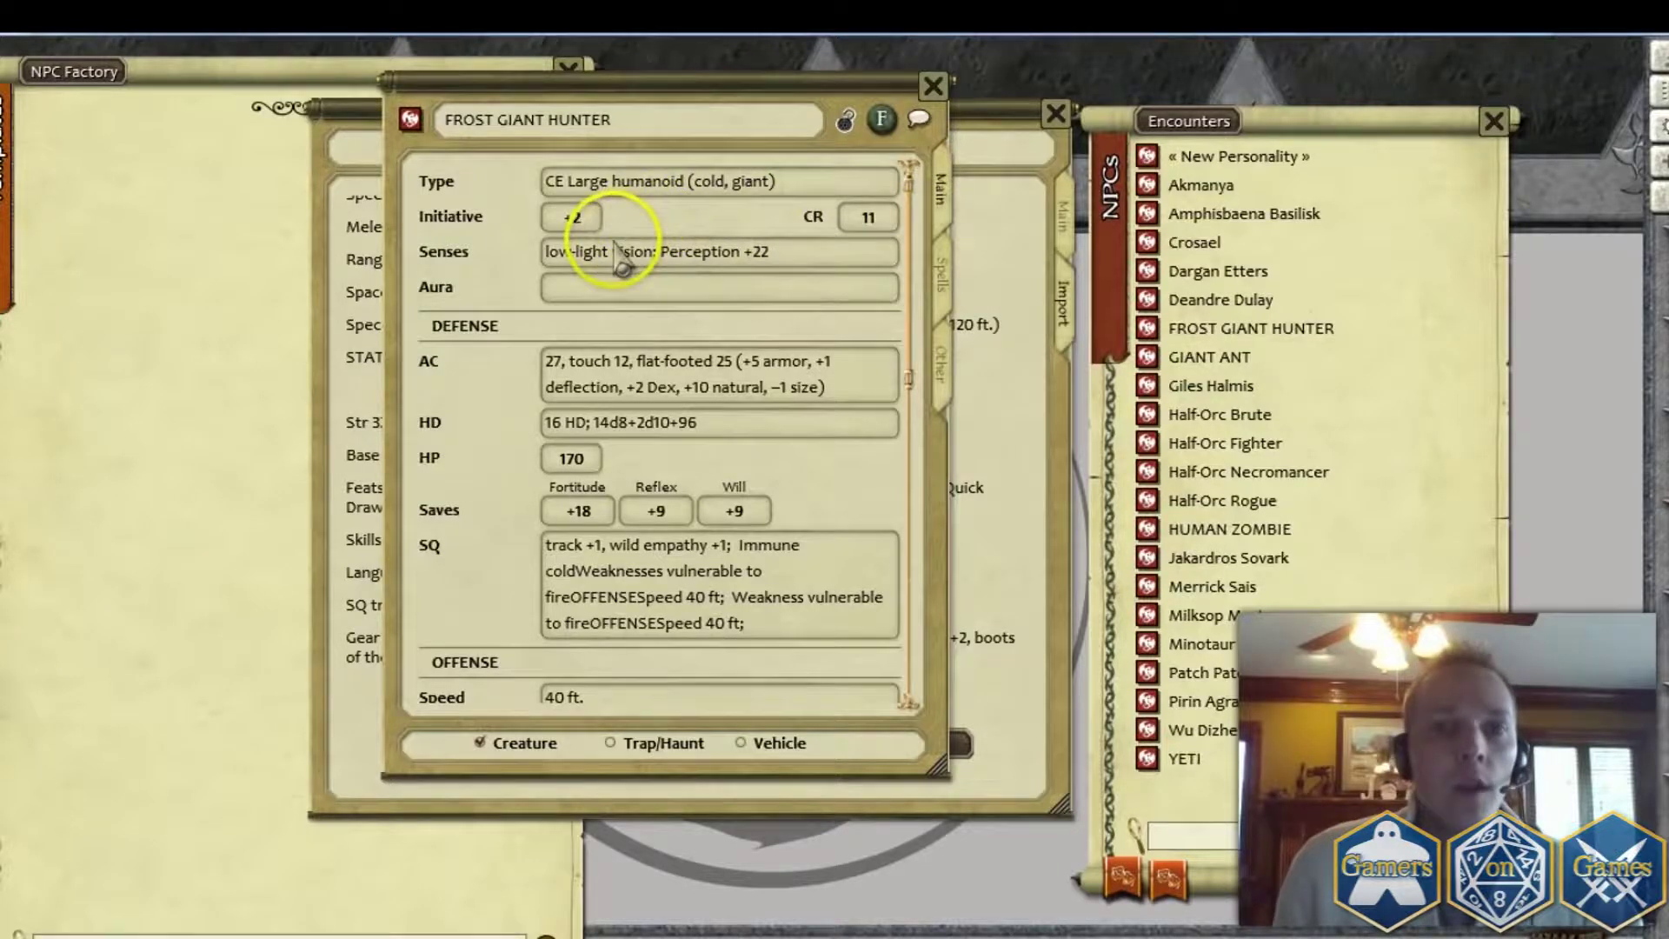
{"action": "left_click", "coordinate": [611, 364]}
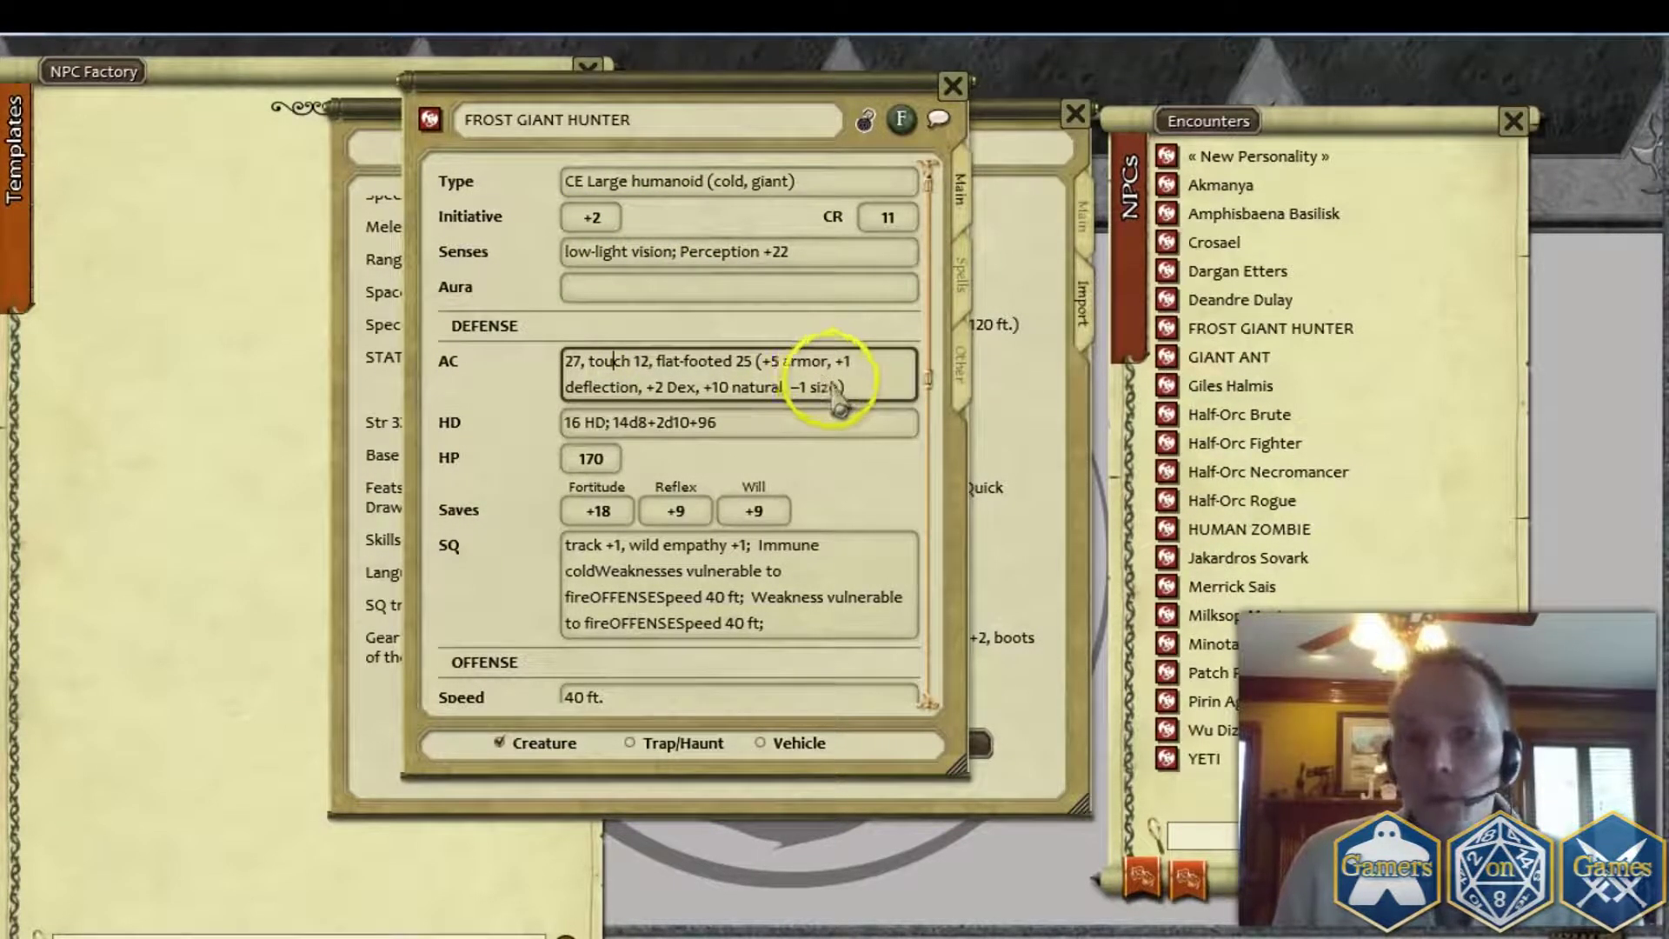
{"action": "left_click", "coordinate": [864, 386]}
{"action": "left_click", "coordinate": [730, 422]}
{"action": "left_click", "coordinate": [643, 456]}
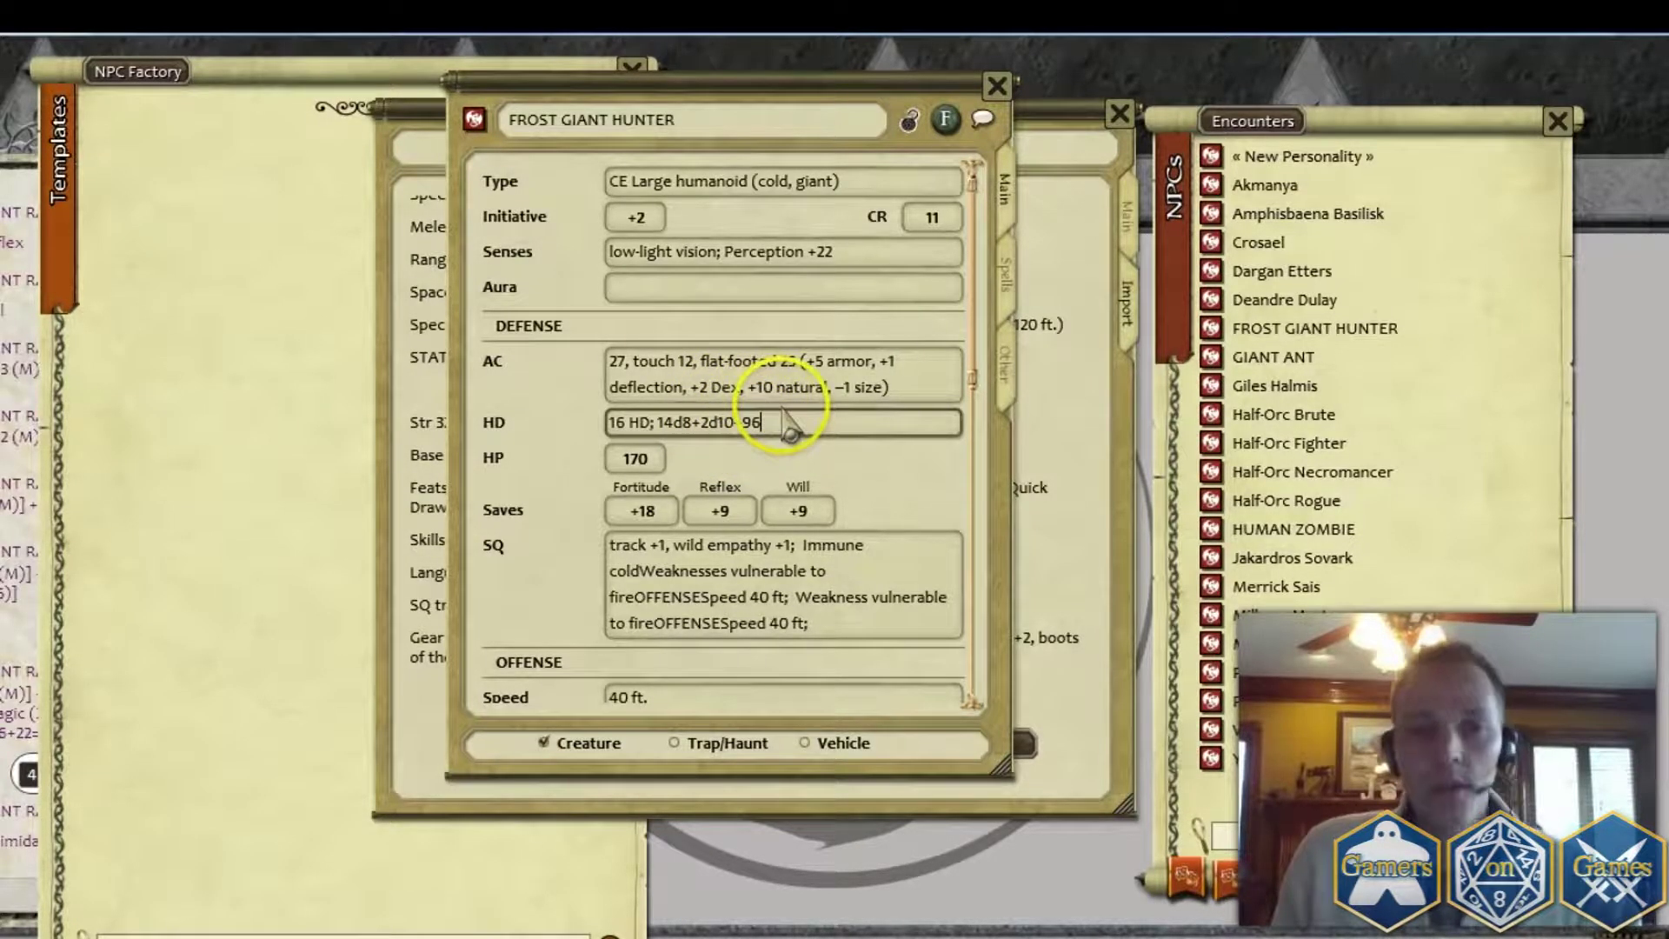
Step: Roll Fortitude and Reflex saves, then trim SQ to track, wild empathy, Immune cold, Weakness vulnerable to fire
{"action": "left_click", "coordinate": [634, 506]}
{"action": "double_click", "coordinate": [721, 511]}
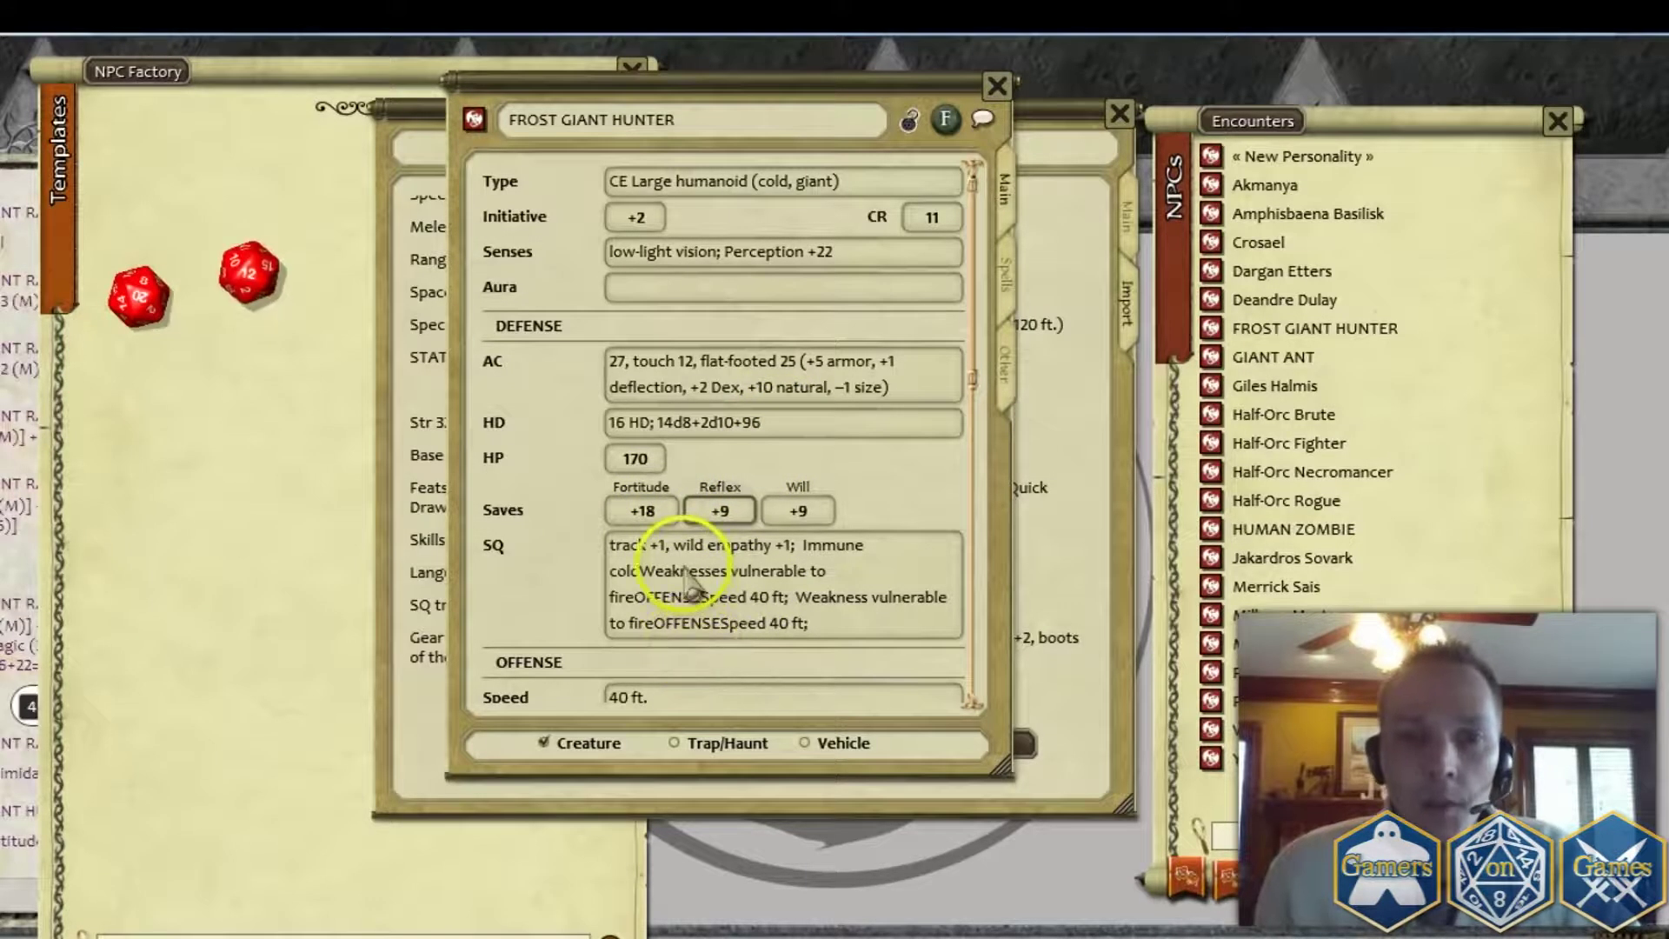
{"action": "left_click", "coordinate": [877, 573]}
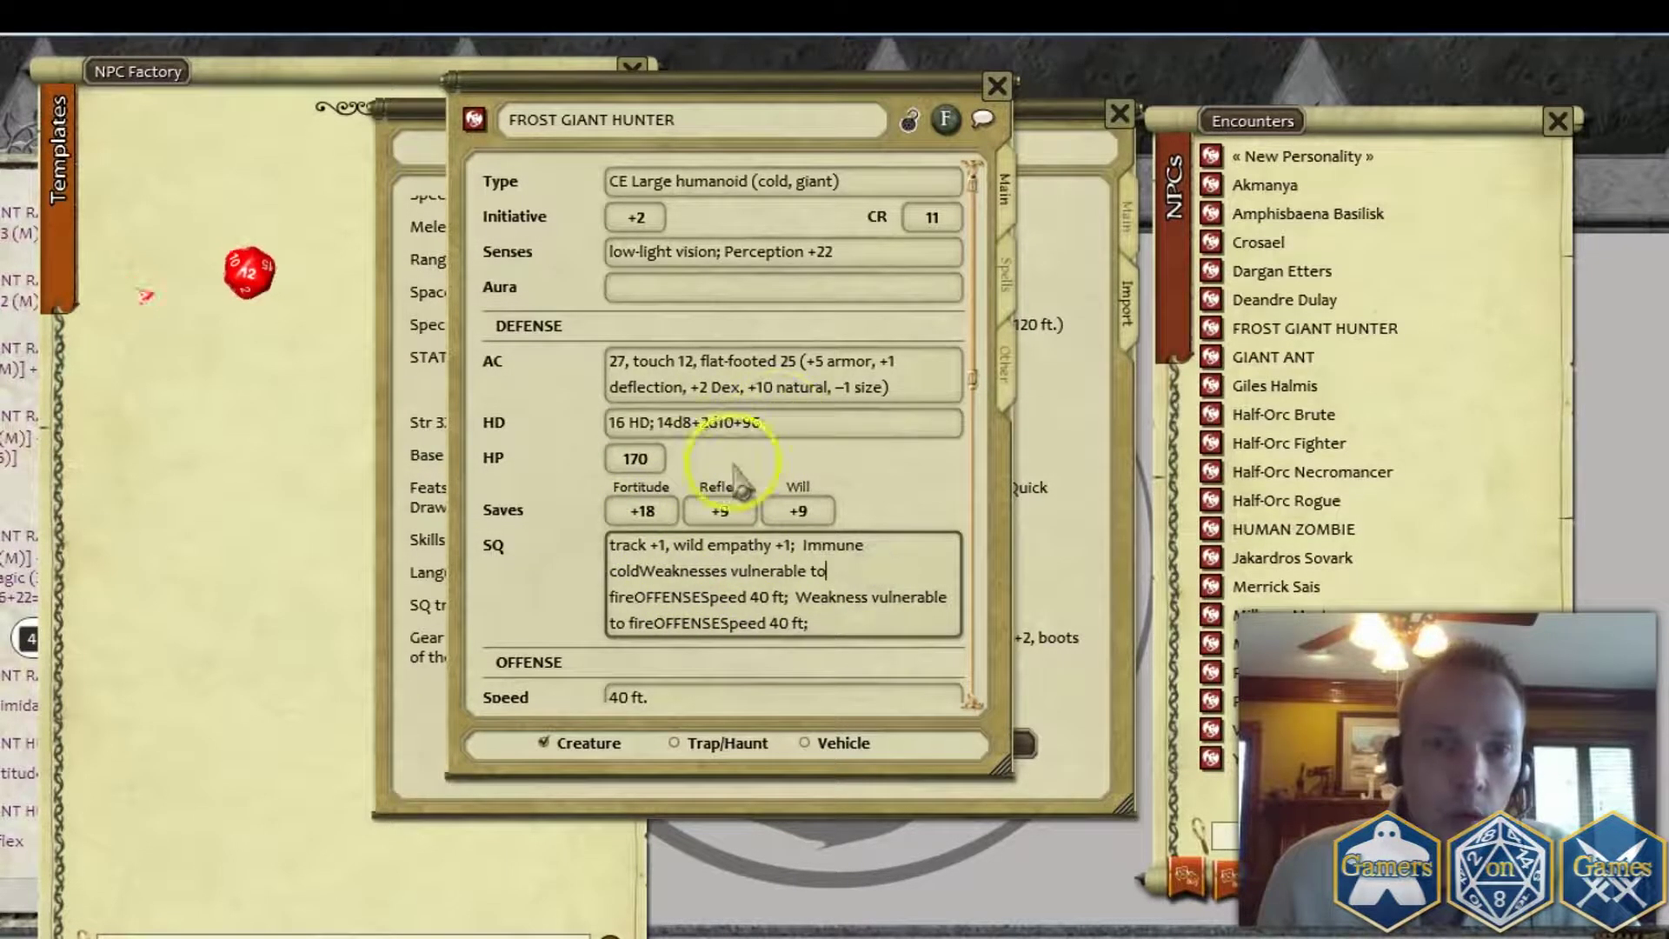
{"action": "left_click", "coordinate": [641, 571]}
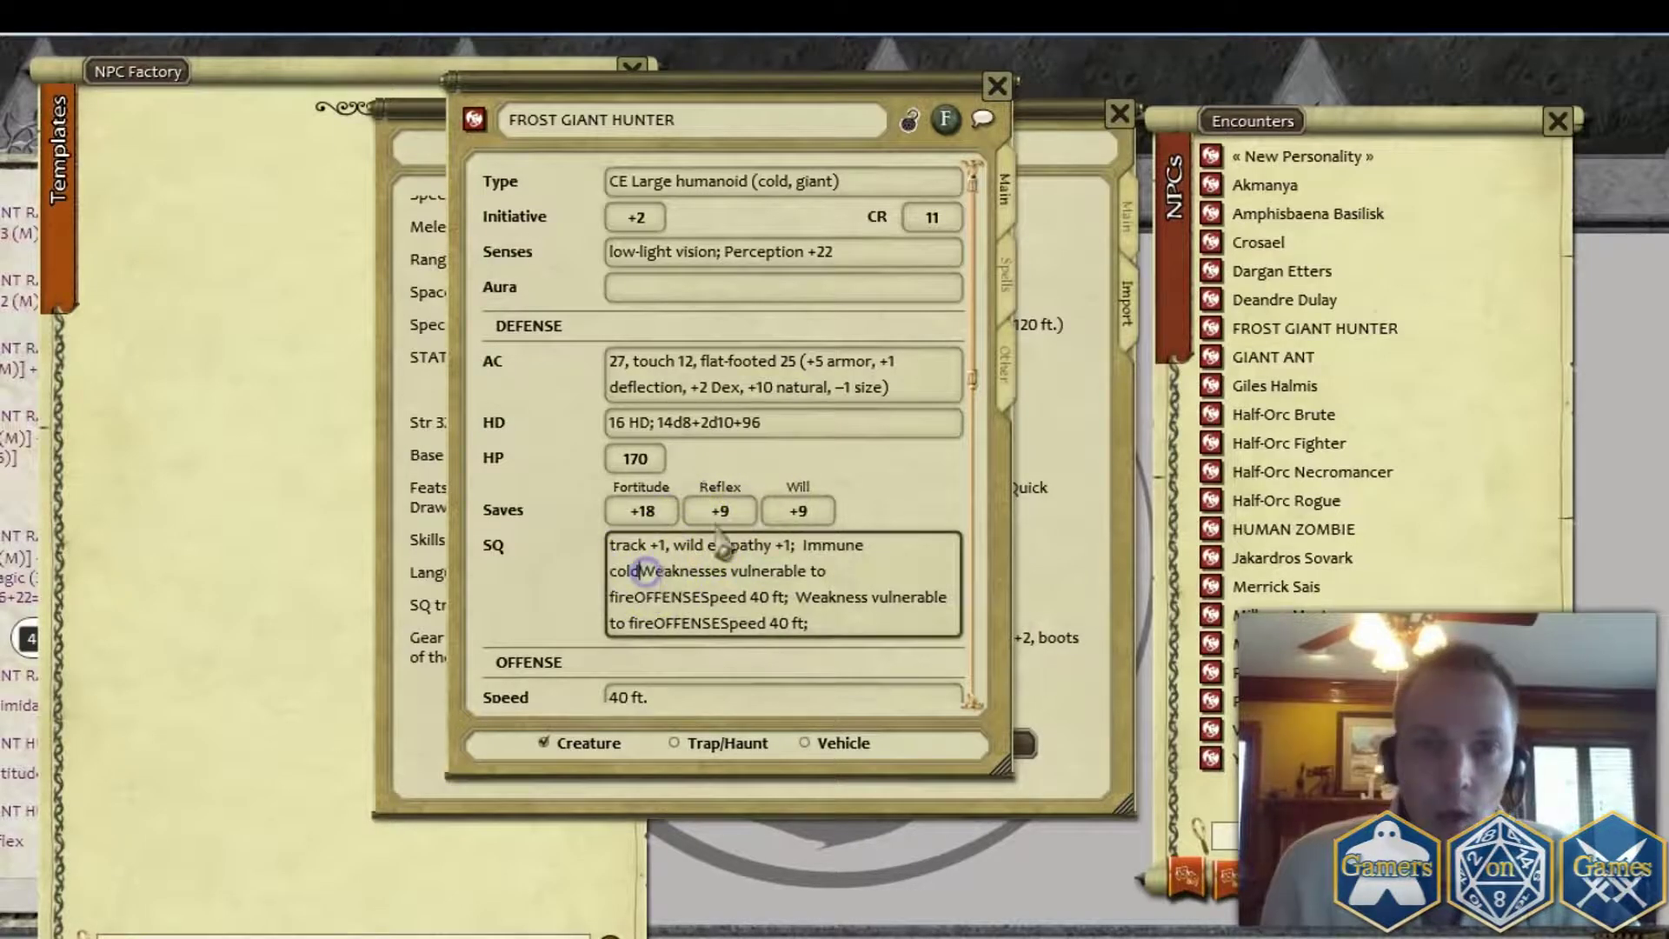
{"action": "left_click", "coordinate": [787, 598], "text": "shift"}
{"action": "key", "text": "BackSpace"}
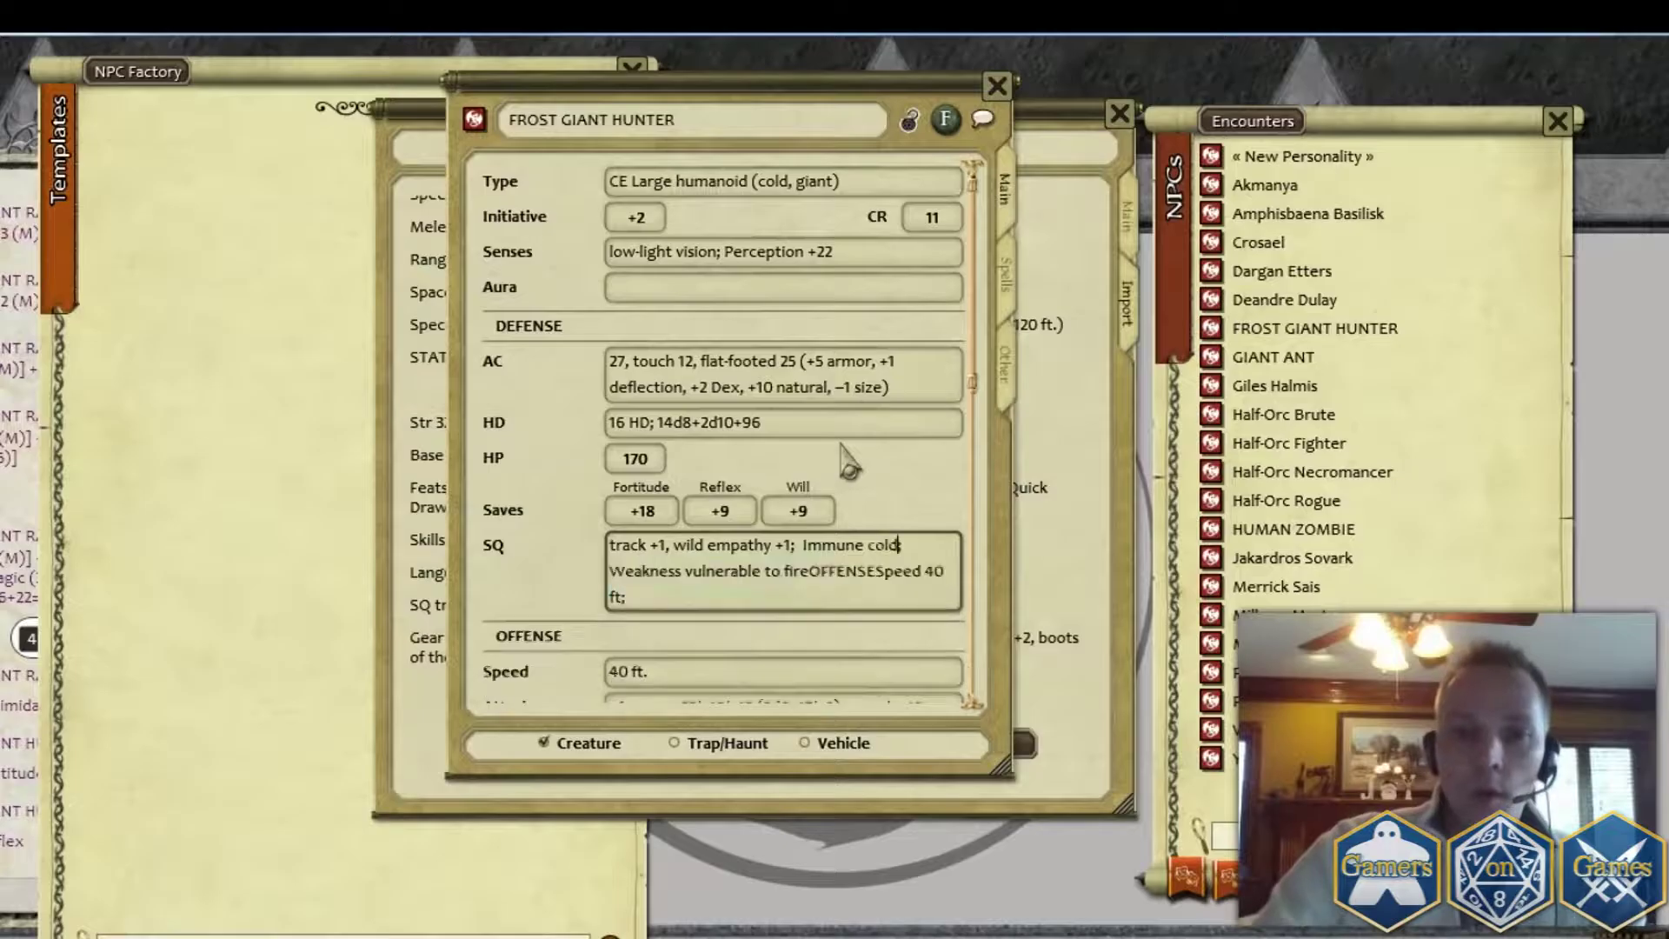
{"action": "left_click_drag", "start_coordinate": [806, 574], "coordinate": [860, 643]}
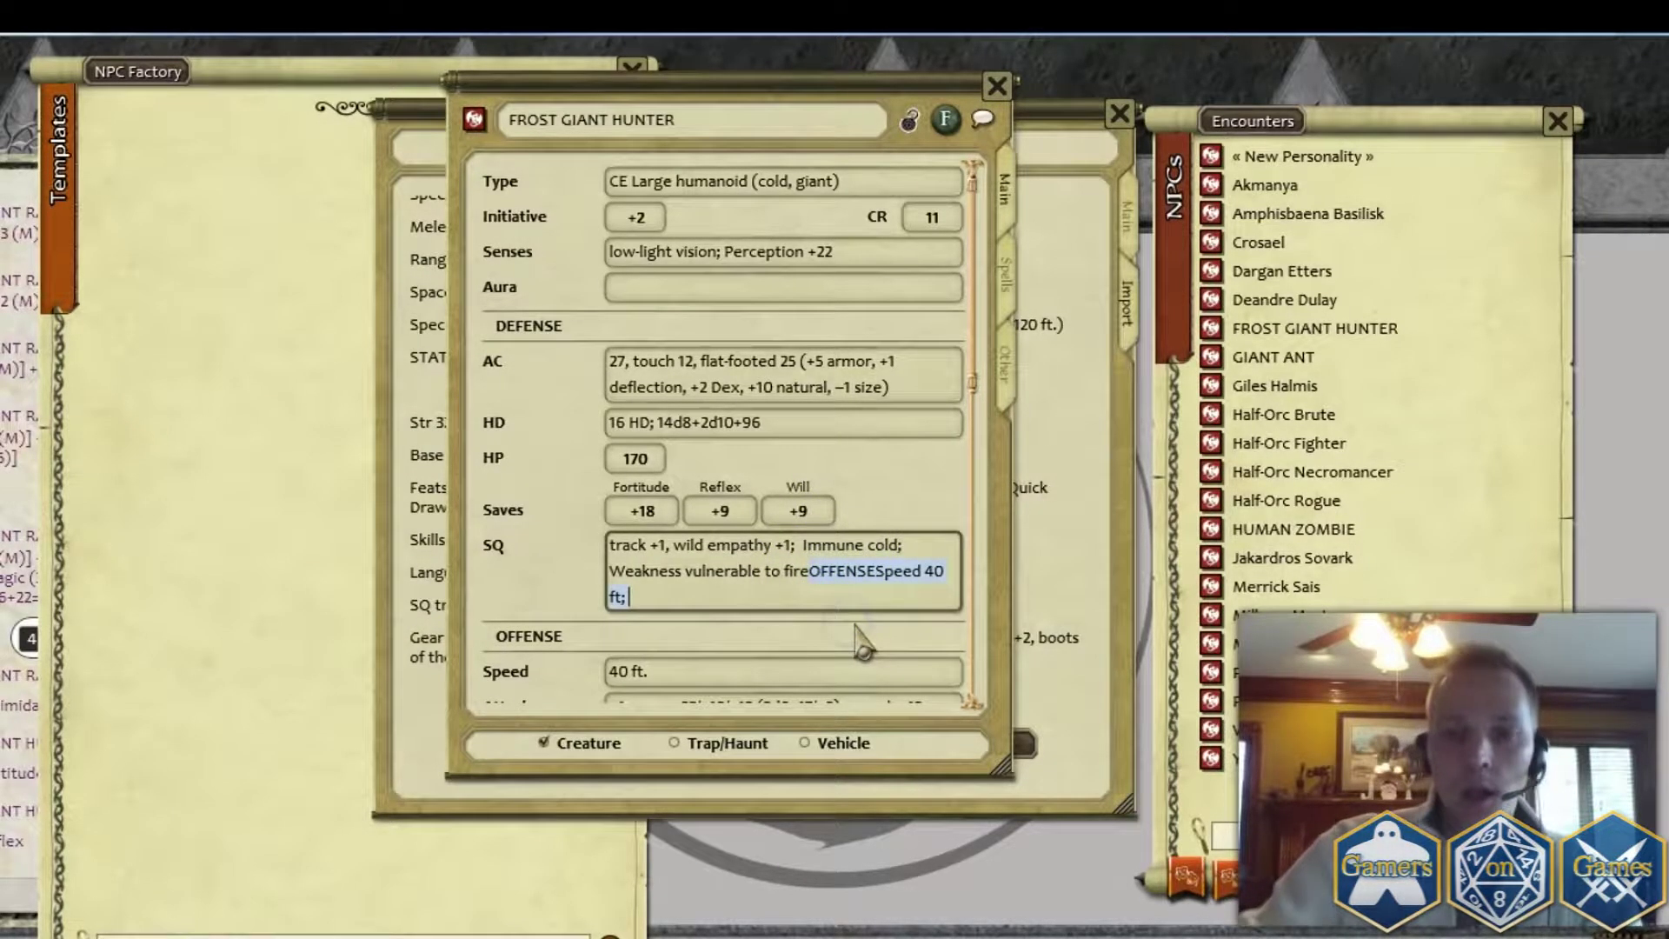
{"action": "key", "text": "BackSpace"}
Step: Check the spear entries in the Attack and Full Attack fields
{"action": "scroll", "coordinate": [653, 261], "scroll_direction": "down", "scroll_amount": 3}
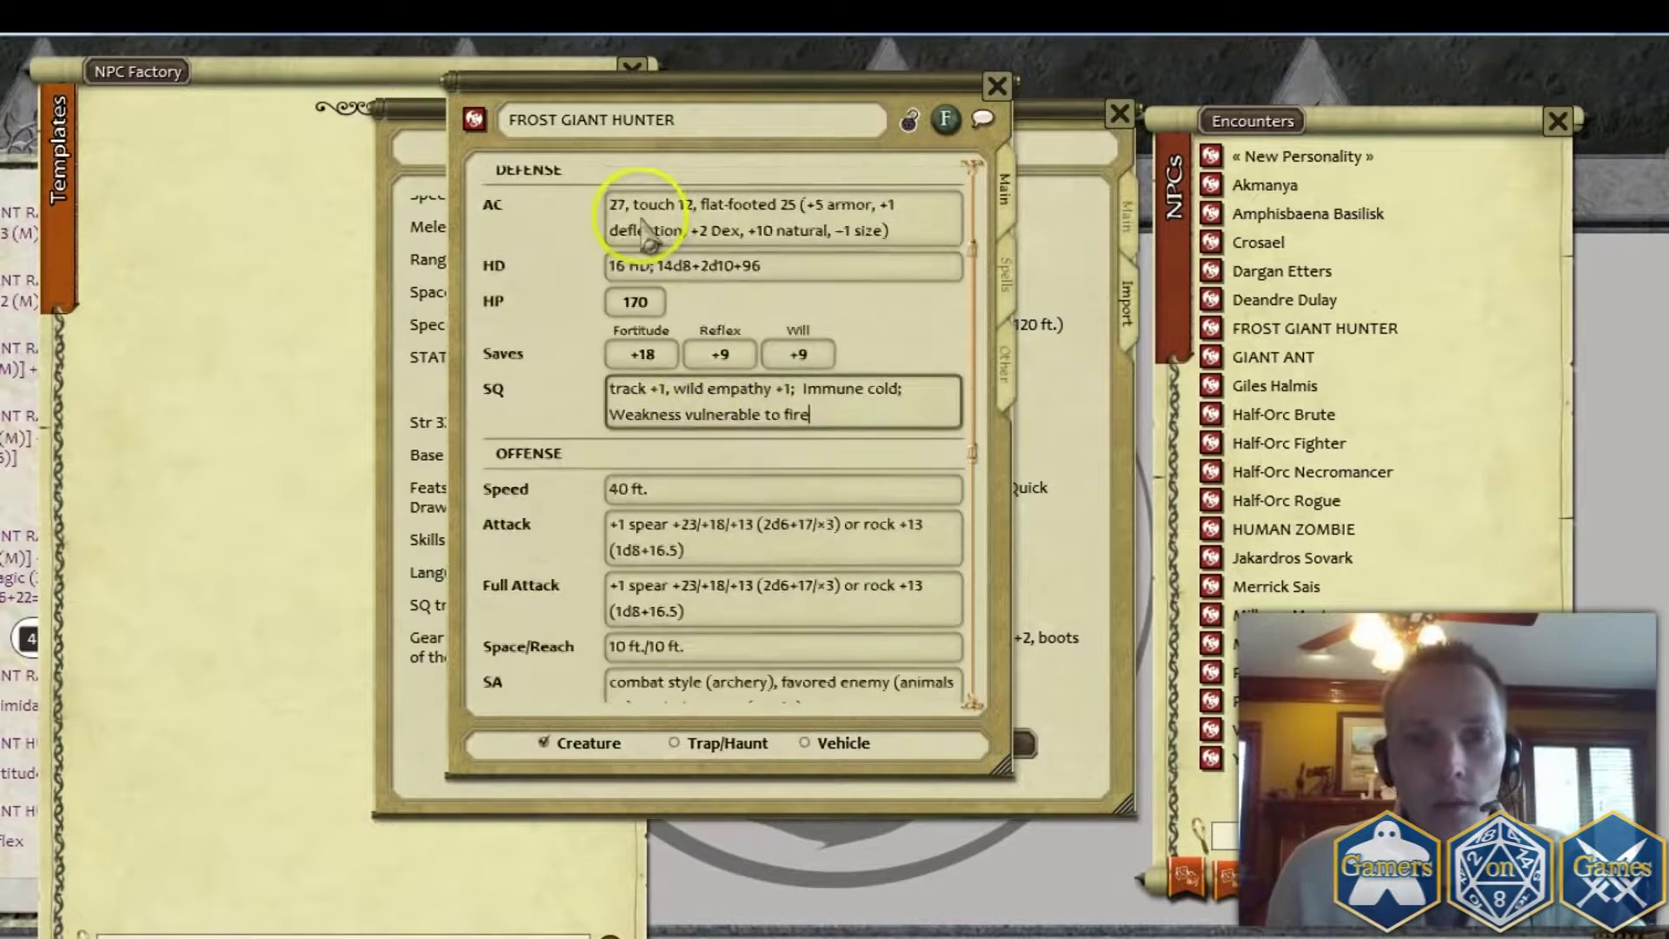
{"action": "scroll", "coordinate": [764, 403], "scroll_direction": "down", "scroll_amount": 2}
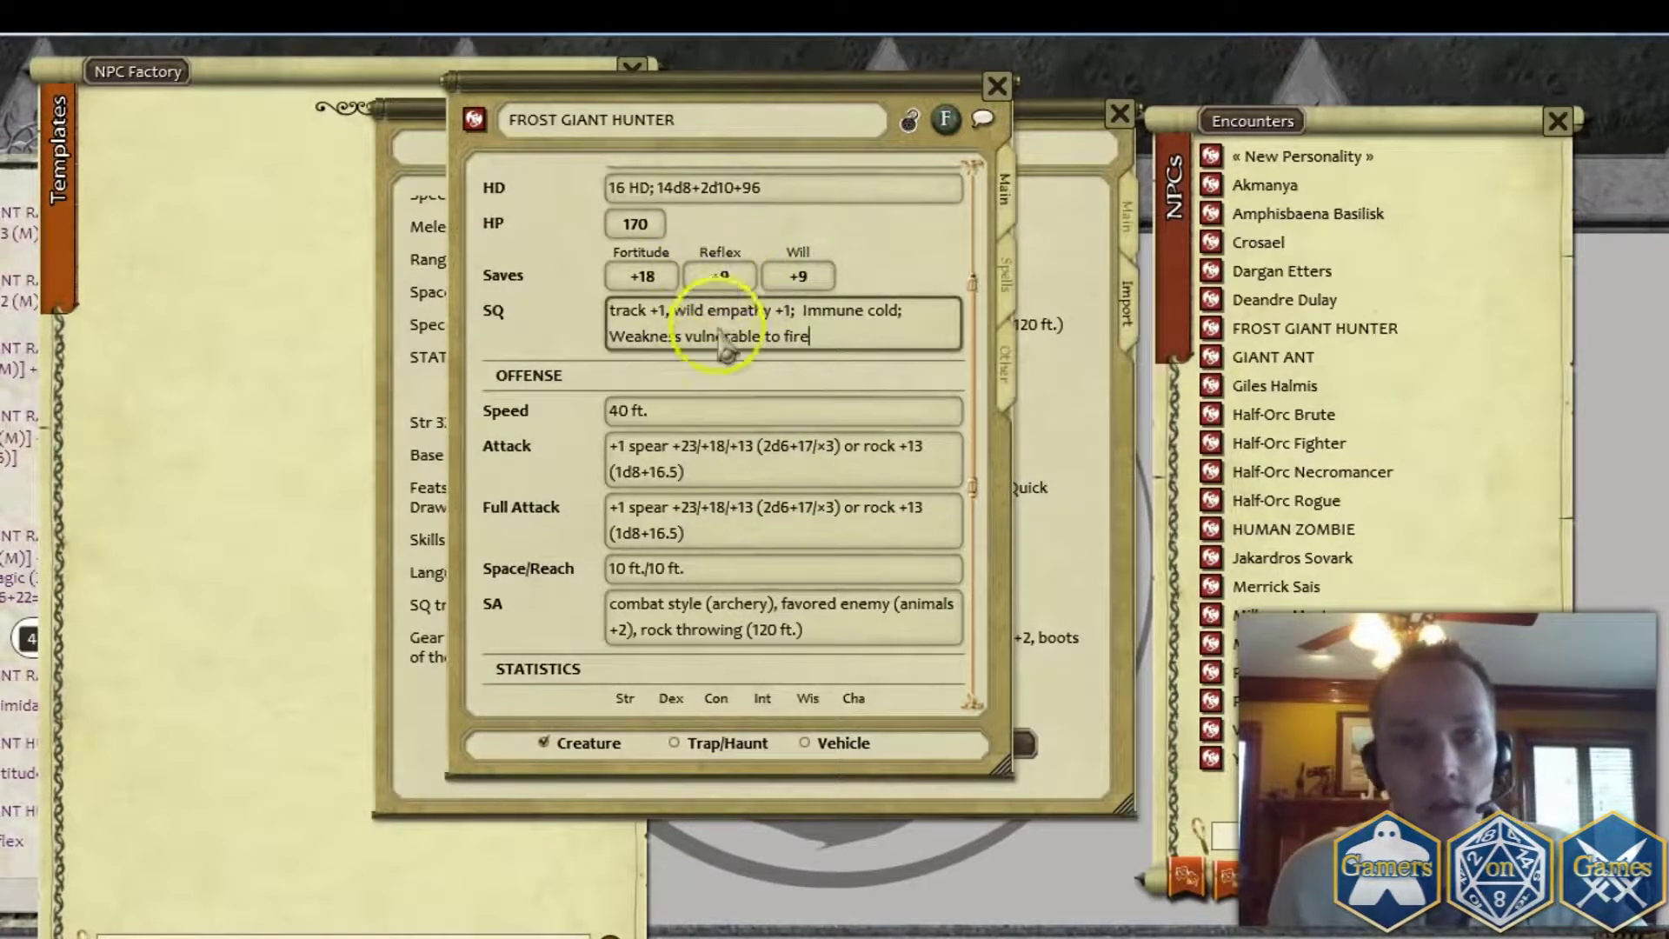
{"action": "double_click", "coordinate": [650, 467]}
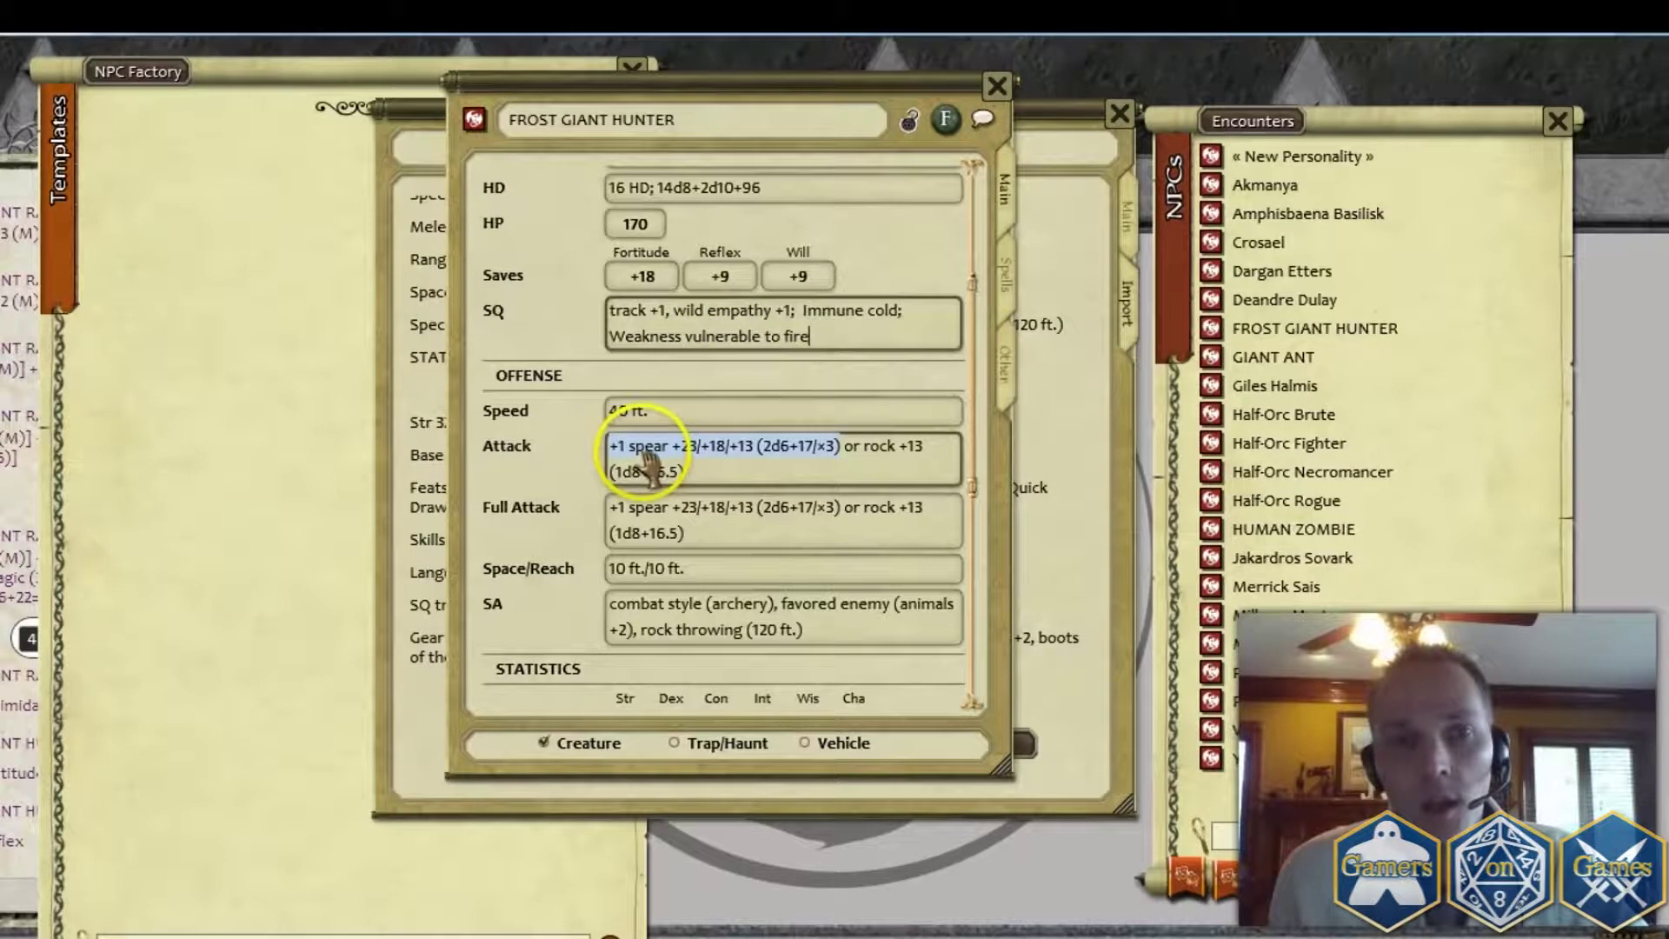
{"action": "double_click", "coordinate": [639, 520]}
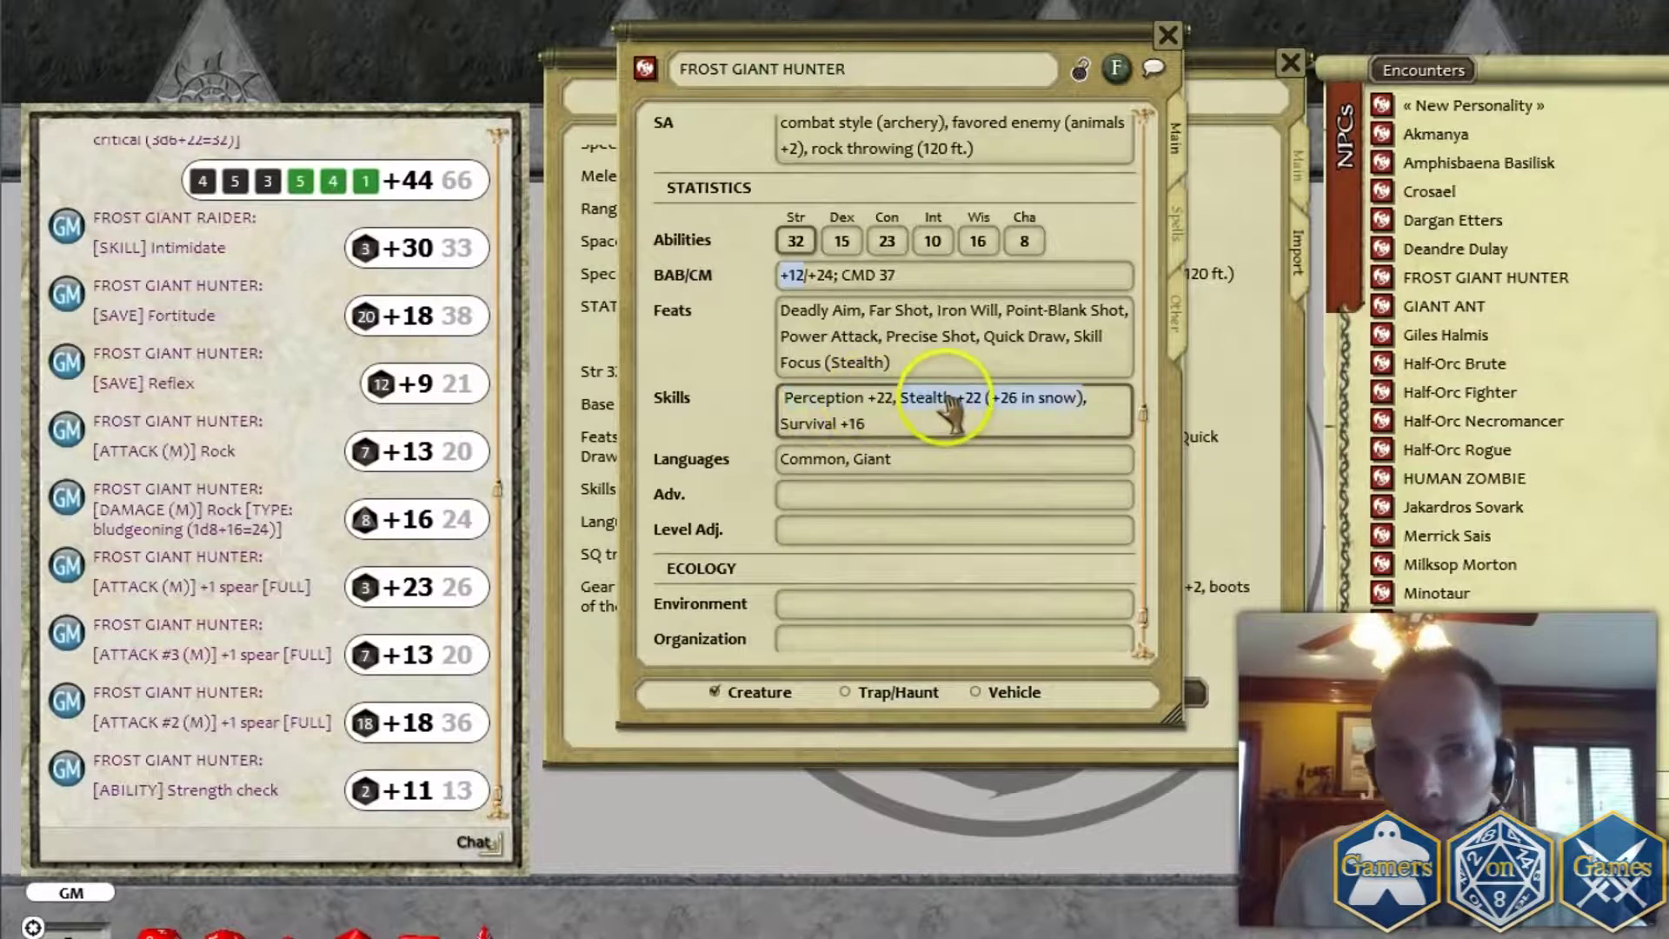
{"action": "left_click", "coordinate": [848, 352]}
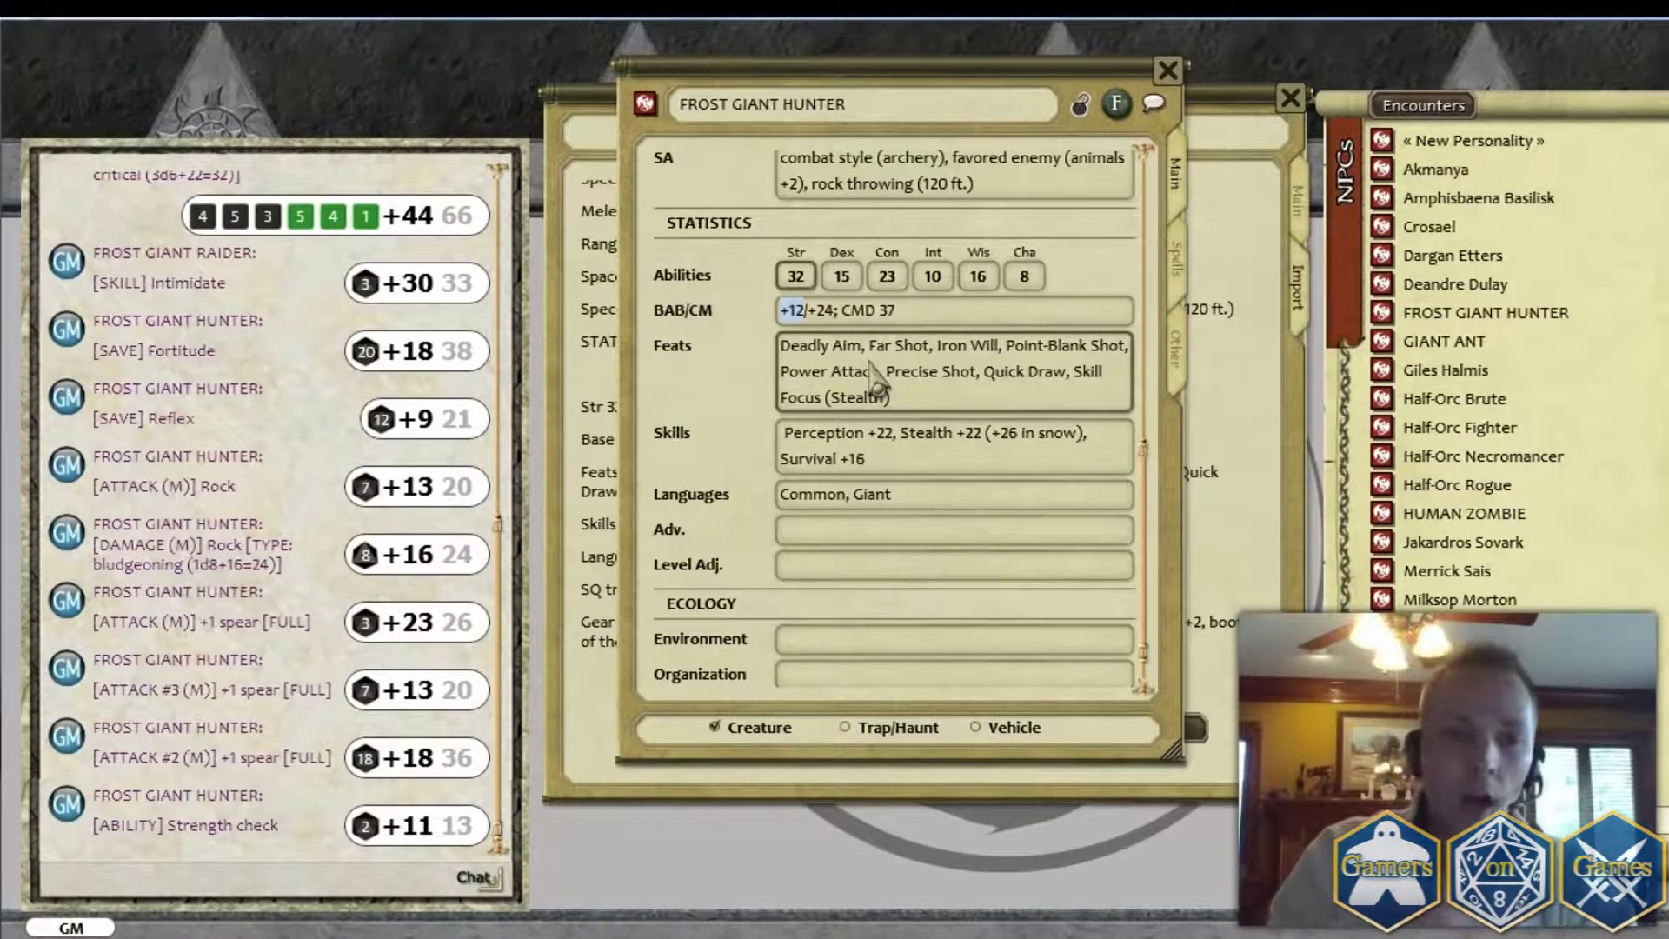
{"action": "scroll", "coordinate": [913, 348], "scroll_direction": "down", "scroll_amount": 1}
{"action": "scroll", "coordinate": [986, 334], "scroll_direction": "up", "scroll_amount": 5}
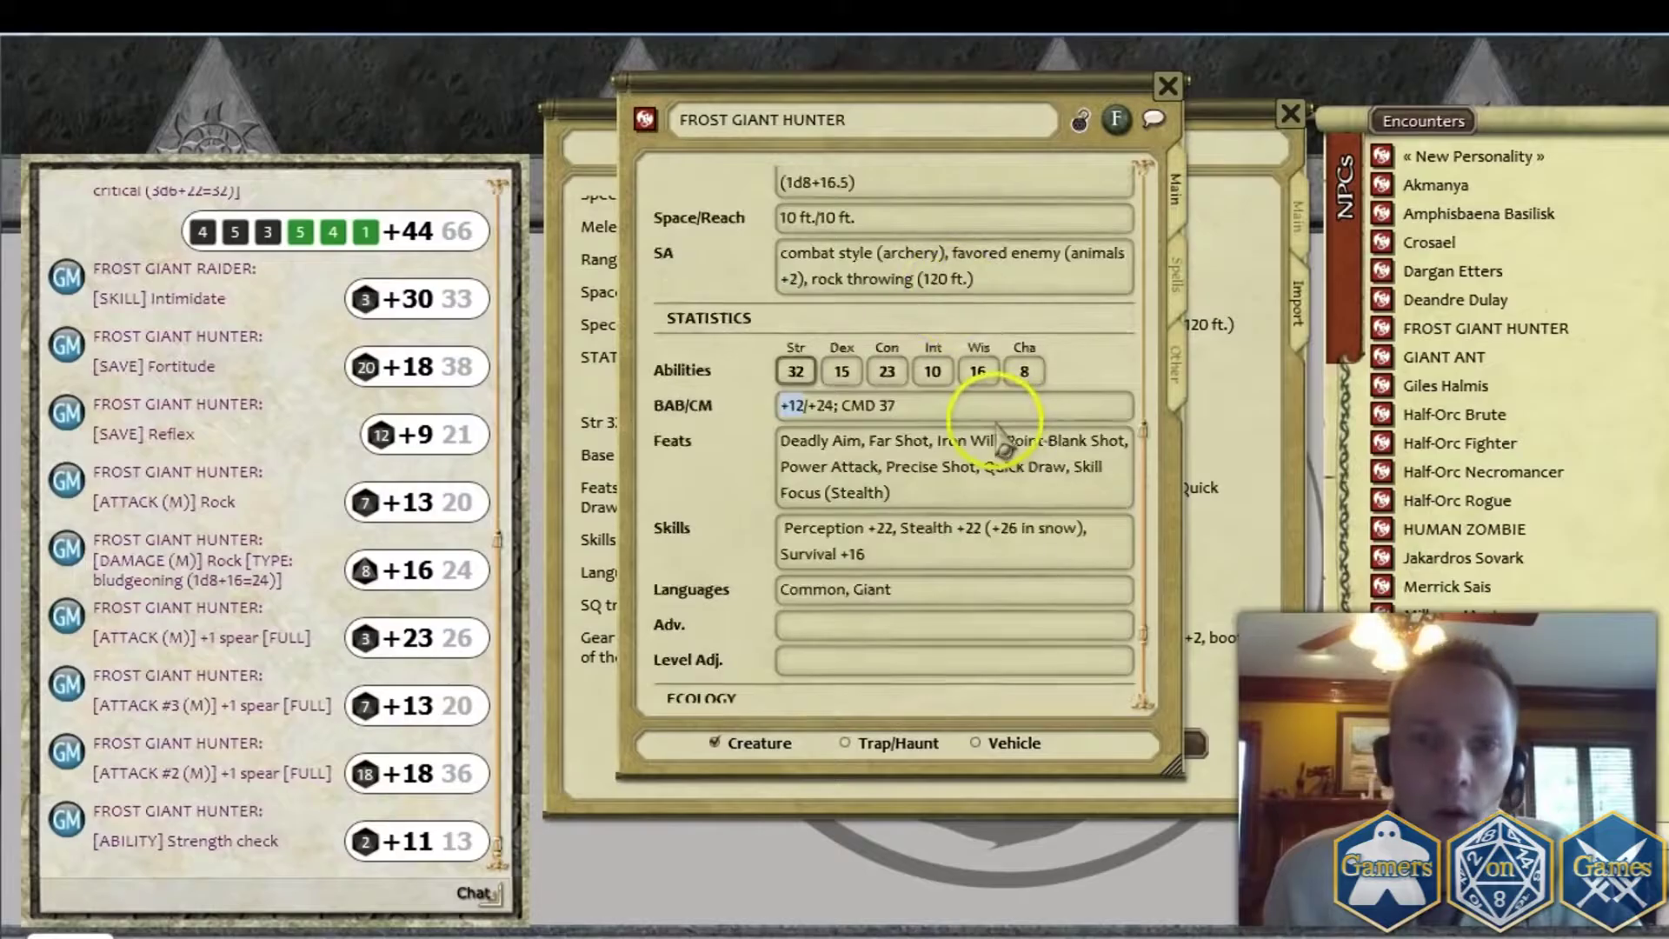
{"action": "scroll", "coordinate": [1035, 335], "scroll_direction": "up", "scroll_amount": 3}
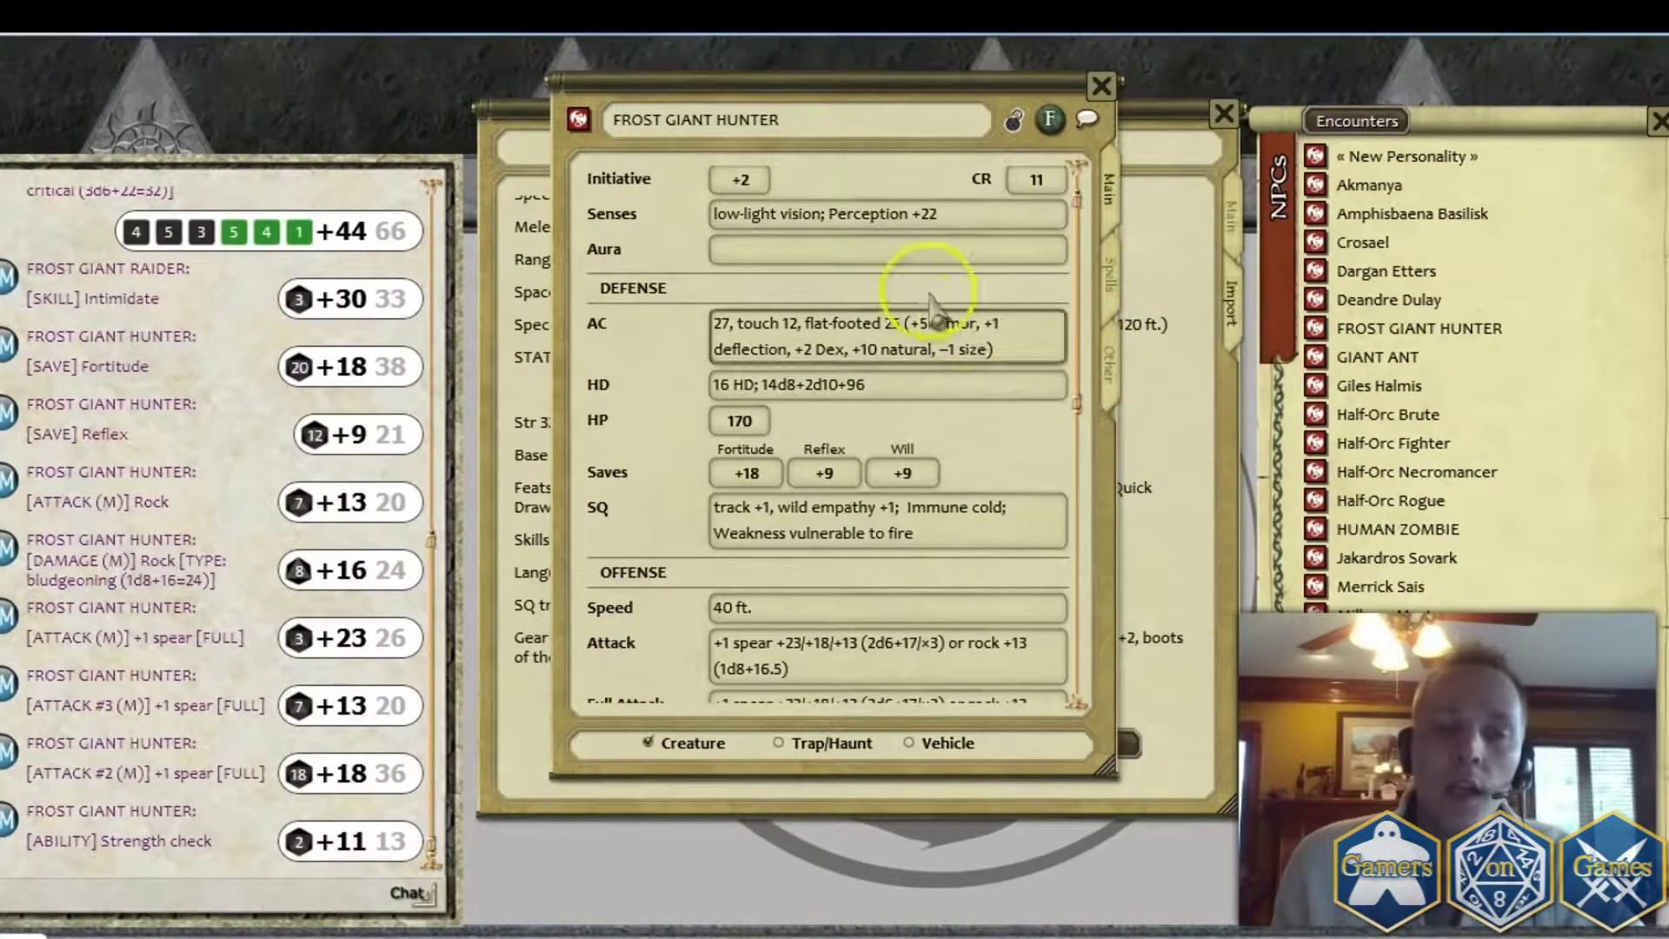
{"action": "left_click_drag", "start_coordinate": [944, 214], "coordinate": [888, 214]}
{"action": "left_click", "coordinate": [864, 175]}
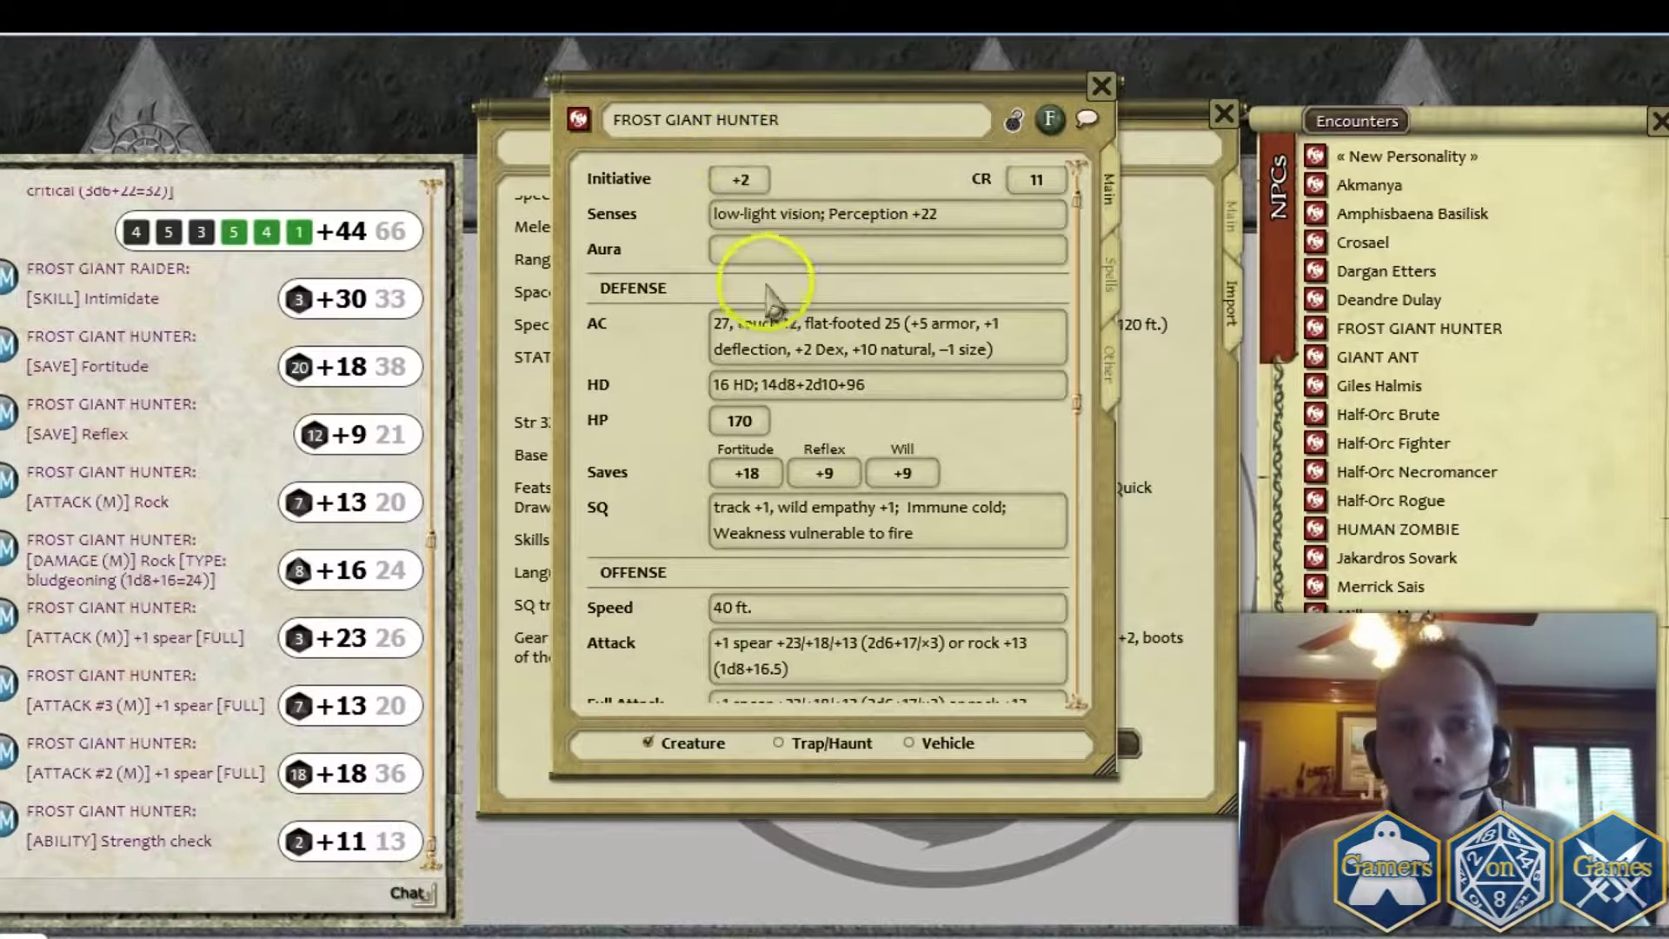
{"action": "scroll", "coordinate": [748, 469], "scroll_direction": "down", "scroll_amount": 3}
{"action": "scroll", "coordinate": [798, 528], "scroll_direction": "down", "scroll_amount": 3}
{"action": "scroll", "coordinate": [865, 522], "scroll_direction": "down", "scroll_amount": 8}
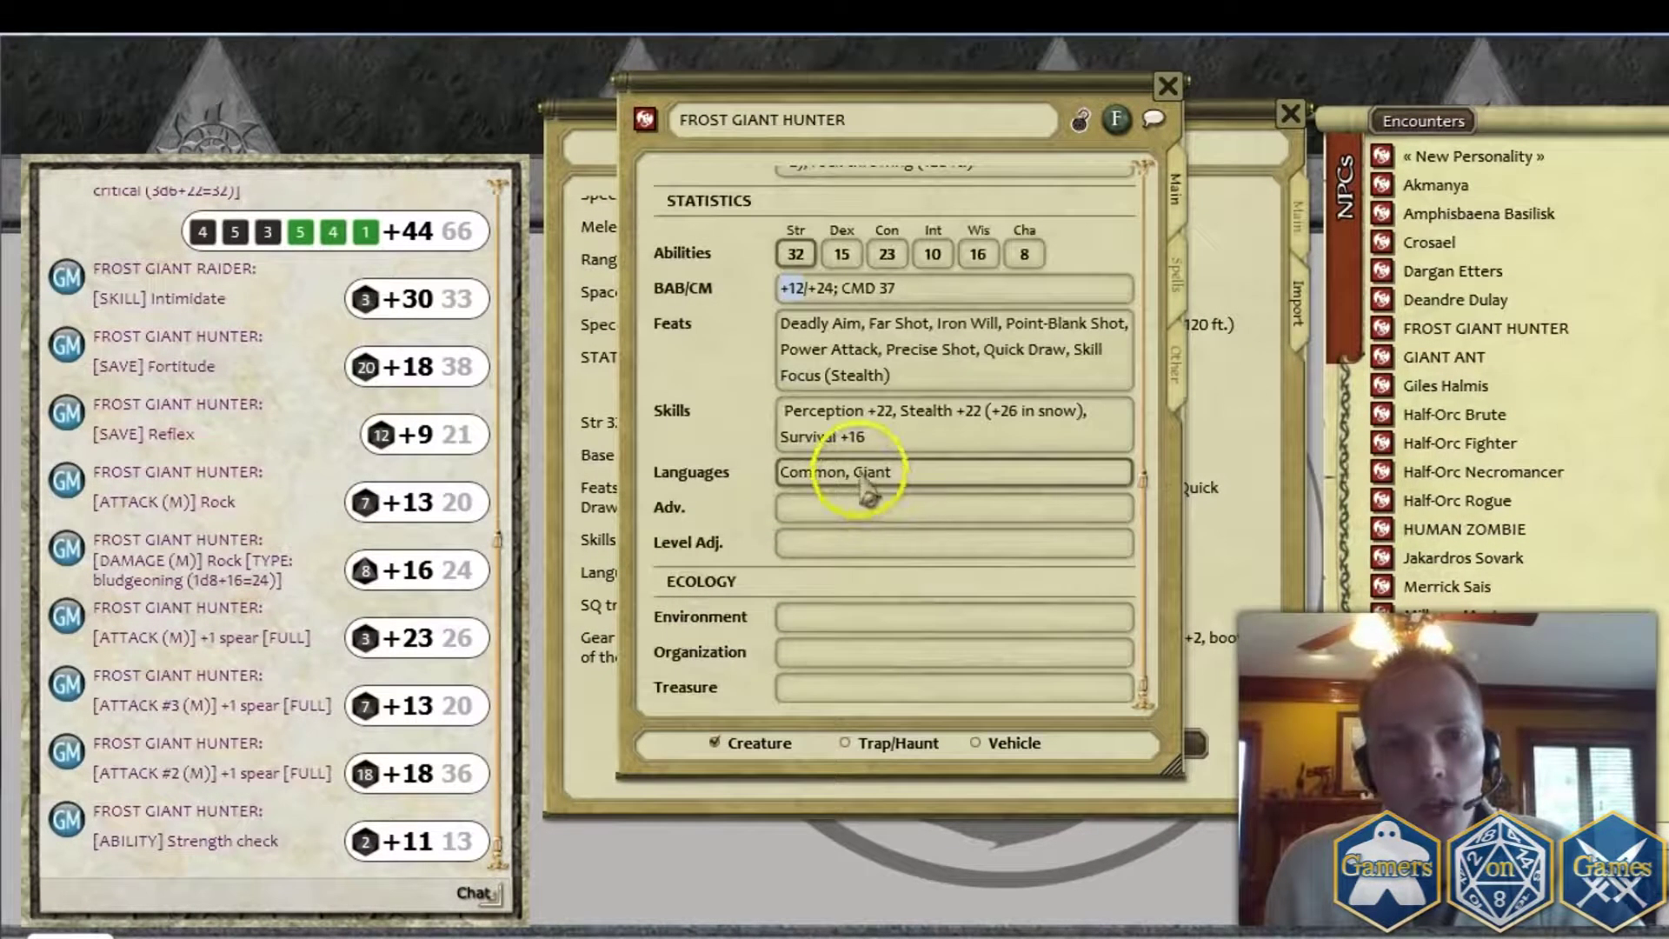
{"action": "scroll", "coordinate": [878, 513], "scroll_direction": "up", "scroll_amount": 4}
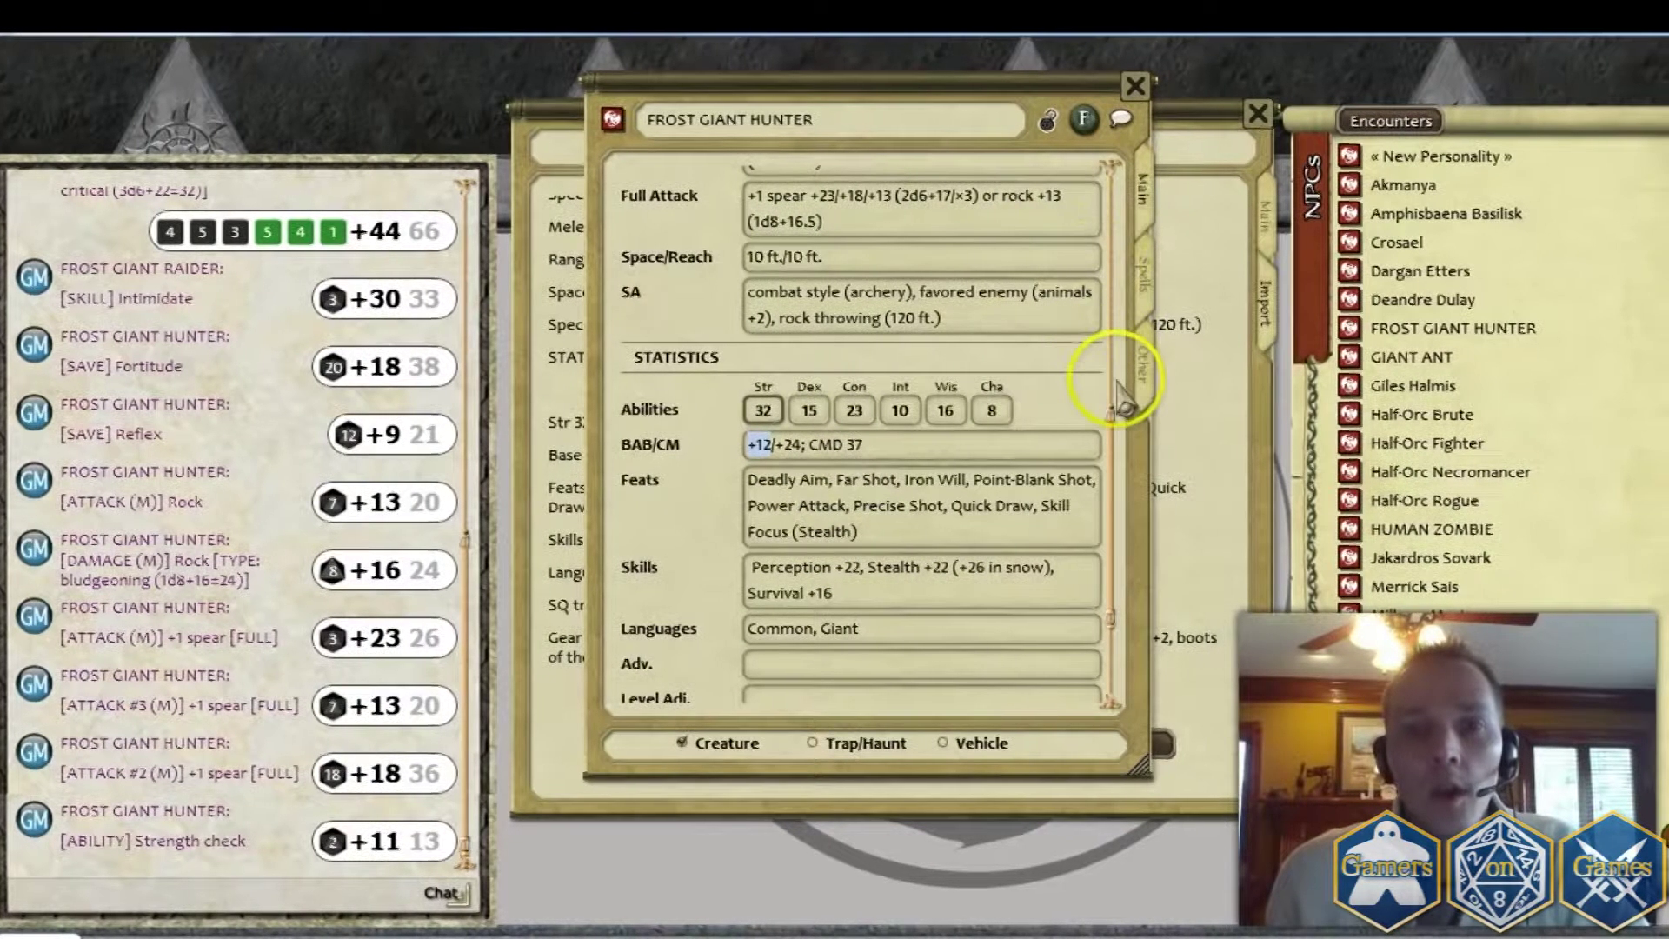
Step: Review the original text stat block on the Other tab, then close the Frost Giant Hunter sheet
{"action": "left_click", "coordinate": [1138, 370]}
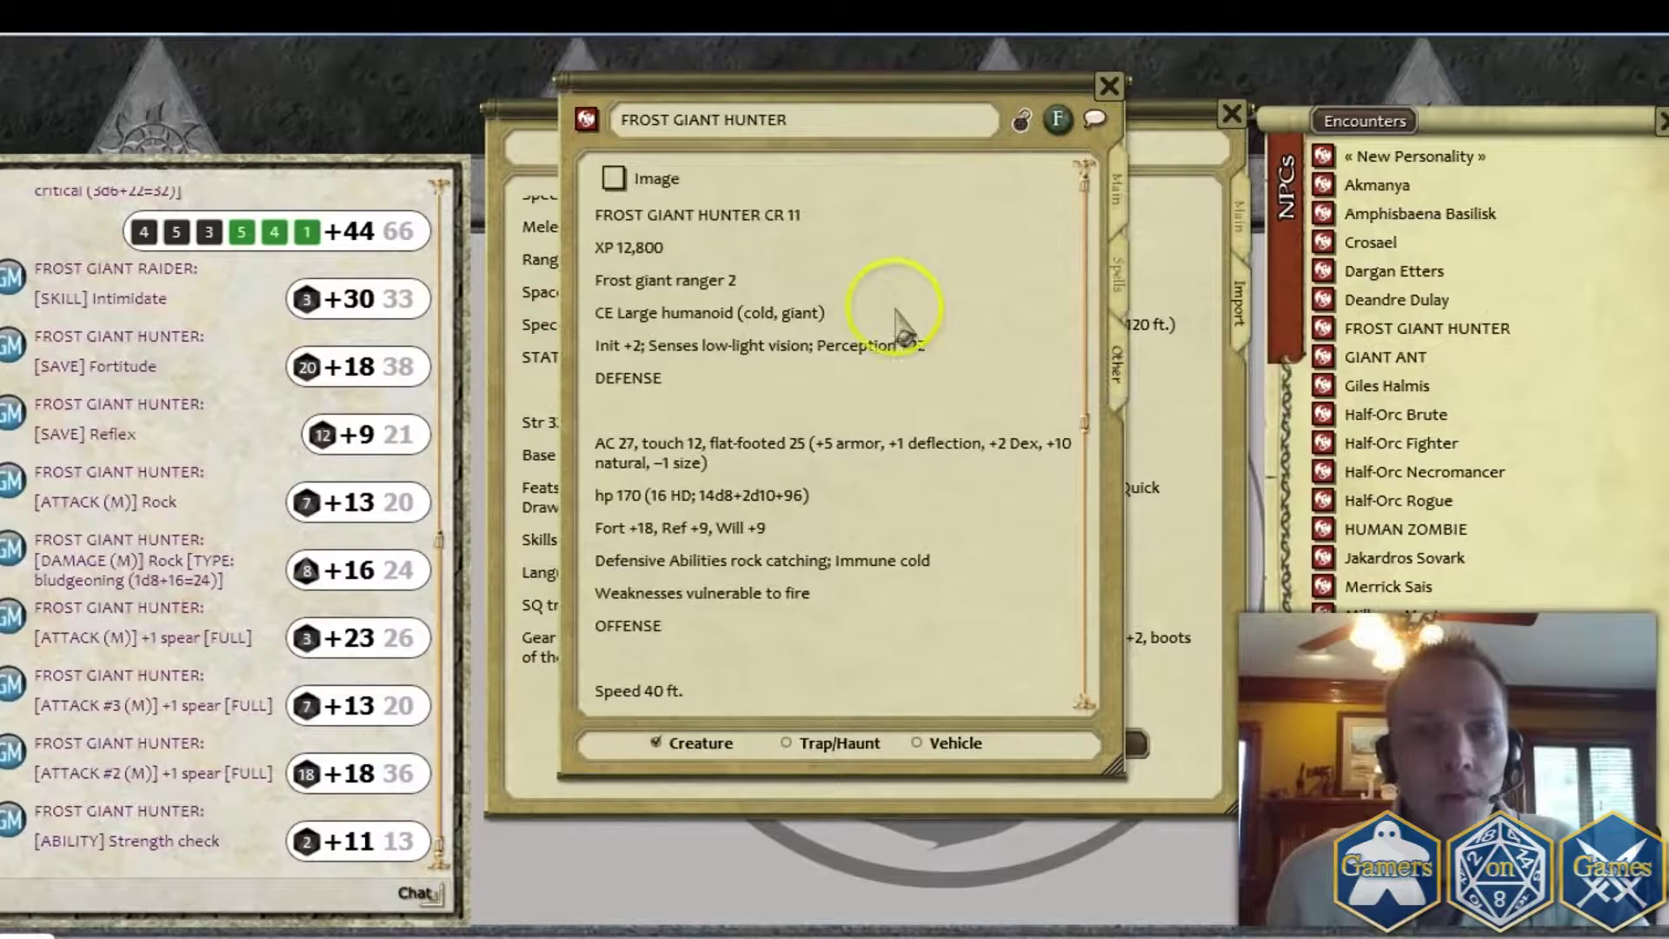
{"action": "scroll", "coordinate": [721, 252], "scroll_direction": "down", "scroll_amount": 2}
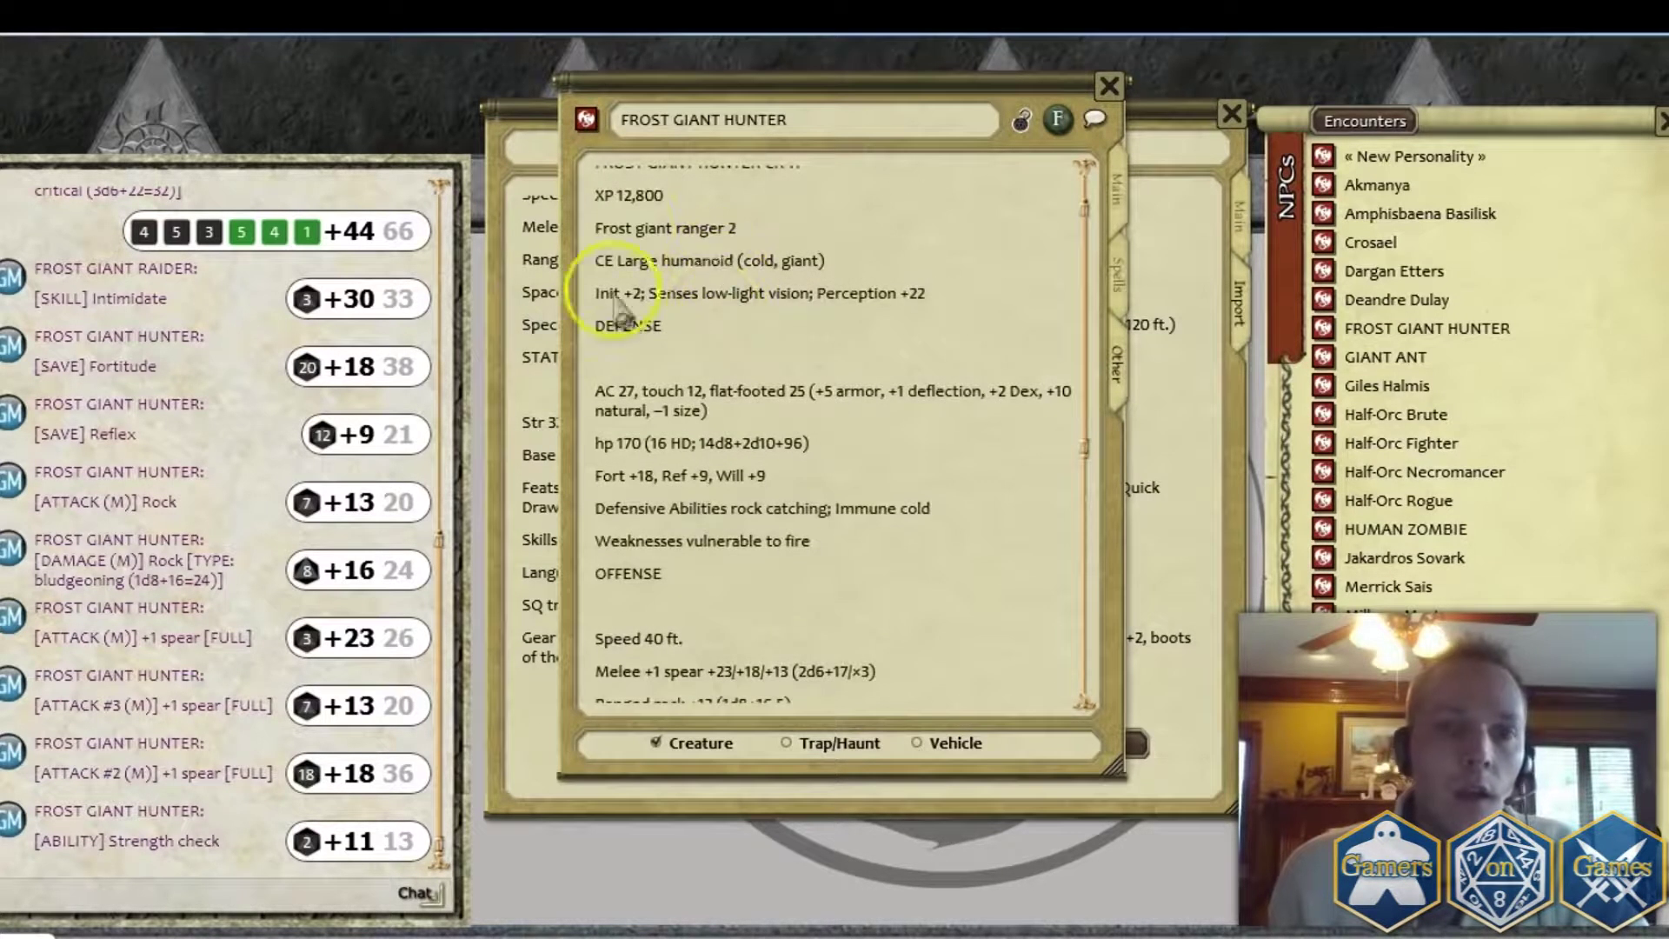
{"action": "left_click_drag", "start_coordinate": [643, 232], "coordinate": [753, 417]}
{"action": "left_click", "coordinate": [751, 429]}
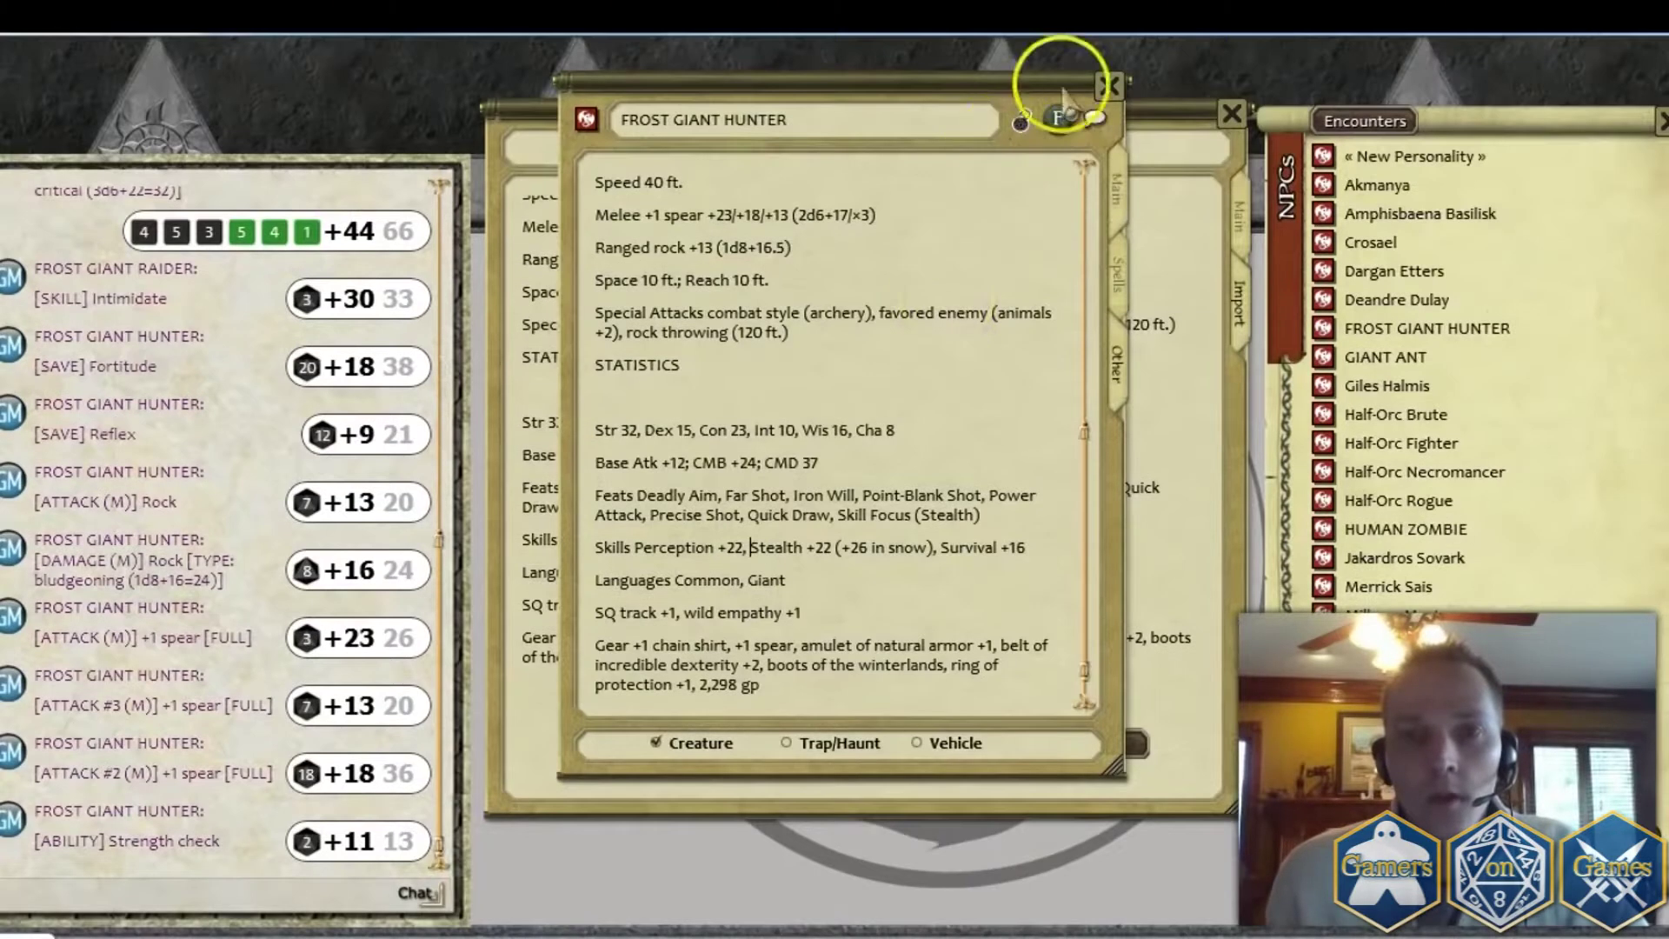
{"action": "left_click", "coordinate": [1109, 86]}
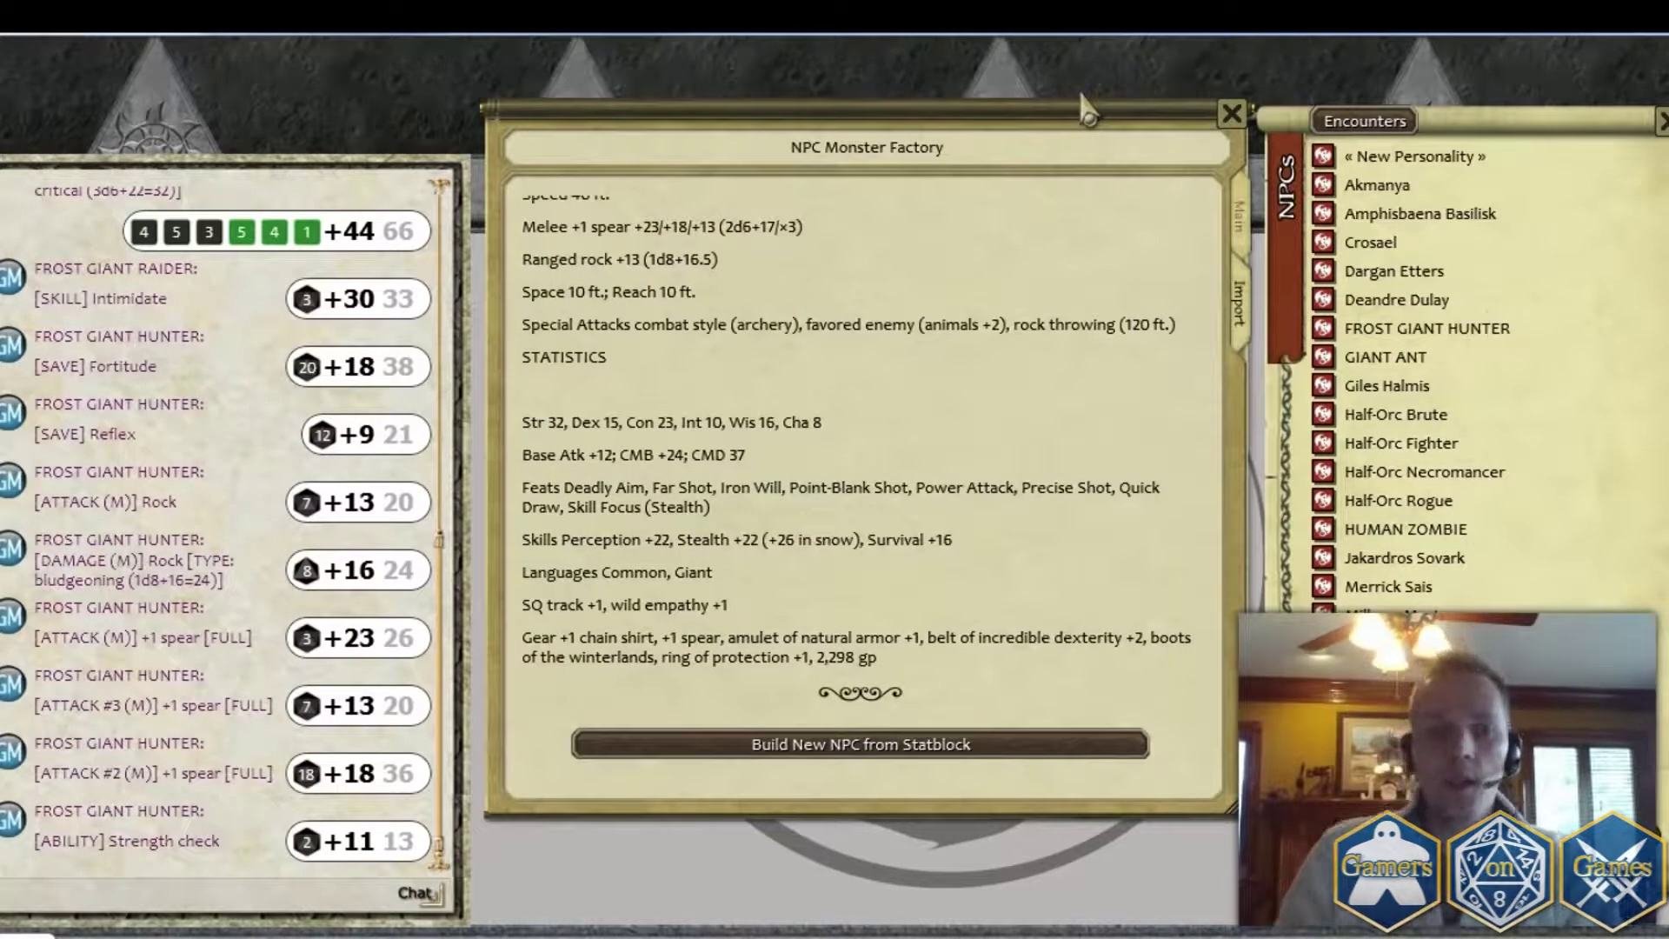